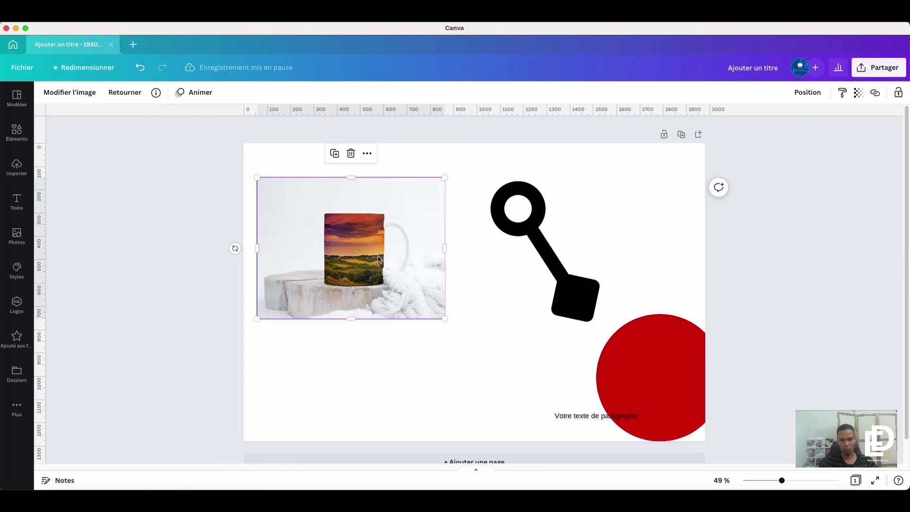
# Step: Open the settings of the Mug 1 Smartmockup applied to the landscape image
pyautogui.click(361, 238)
pyautogui.click(82, 92)
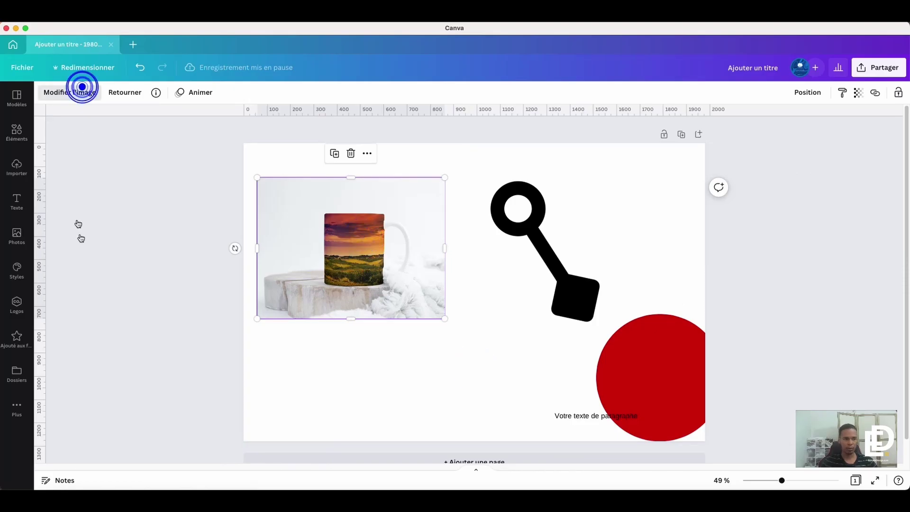
pyautogui.scroll(-8, 75, 255)
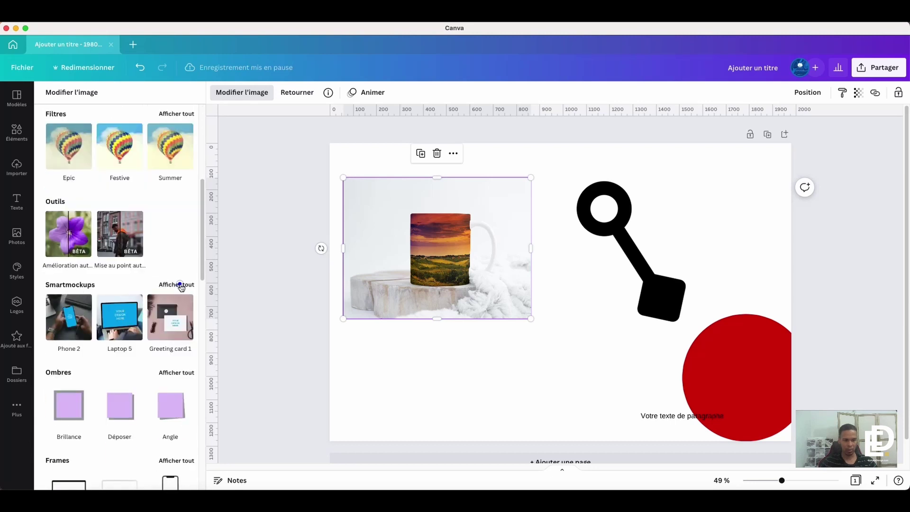
pyautogui.click(179, 284)
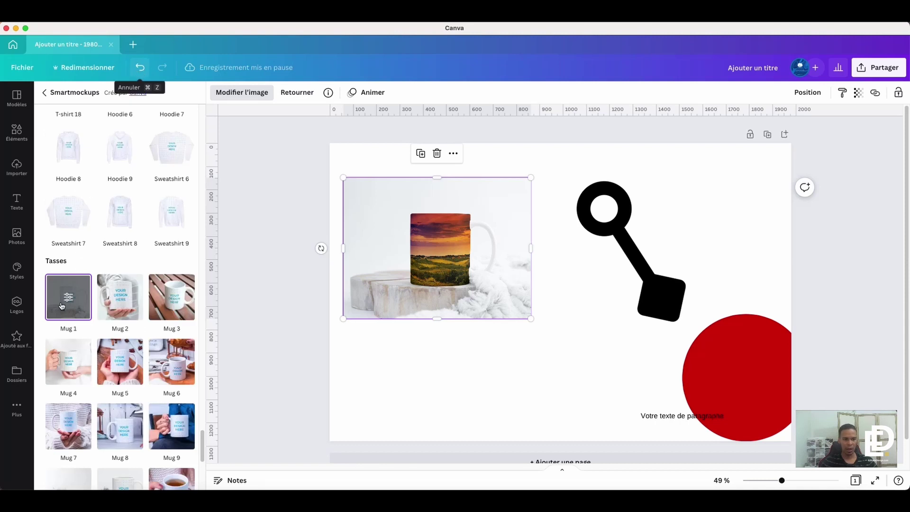
pyautogui.click(73, 294)
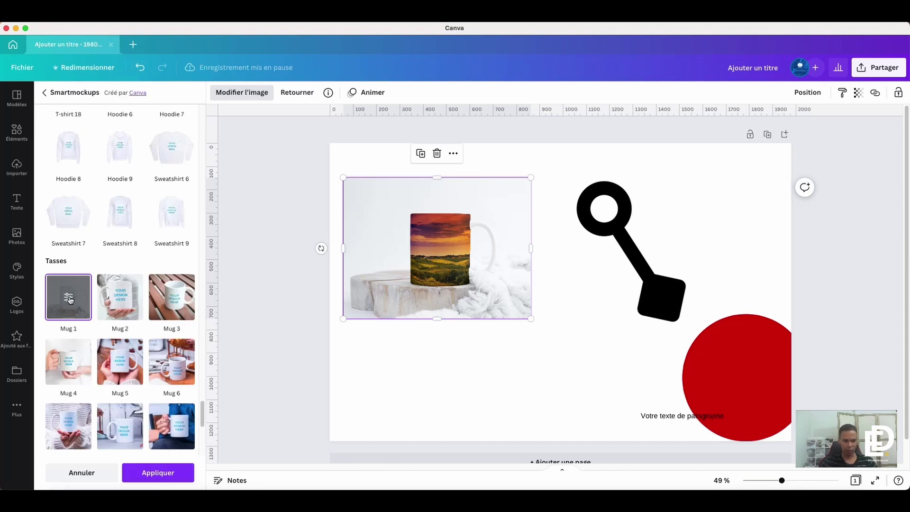
pyautogui.click(69, 282)
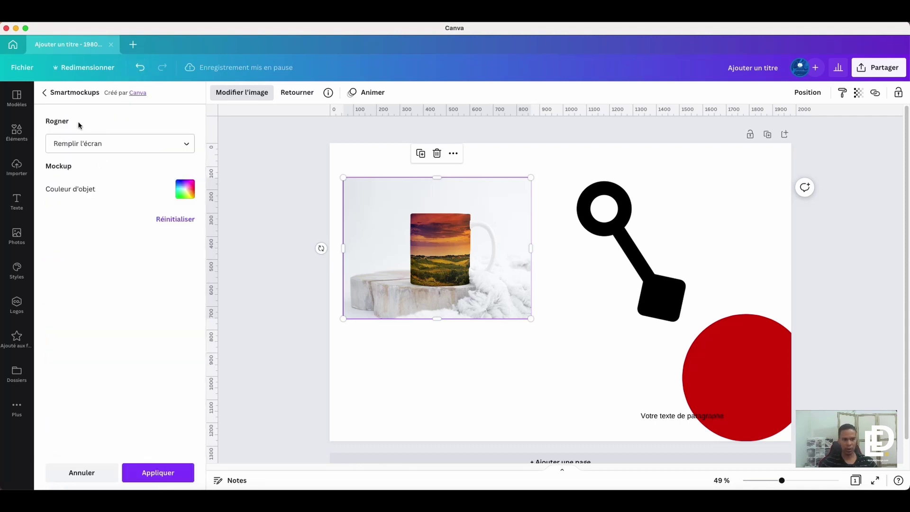
# Step: Try the crop option "Adapter la taille à l'éditeur" on the mug mockup and undo back to the plain landscape image
pyautogui.click(118, 145)
pyautogui.click(107, 187)
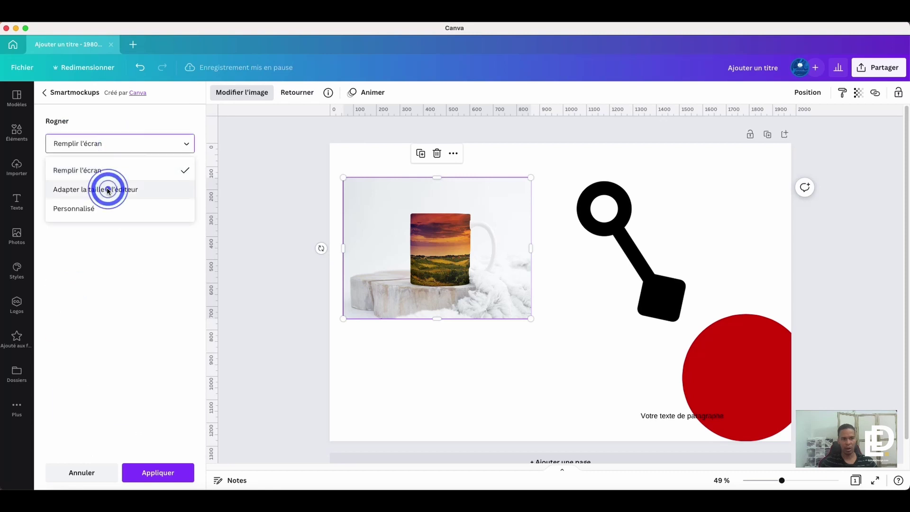
pyautogui.click(138, 67)
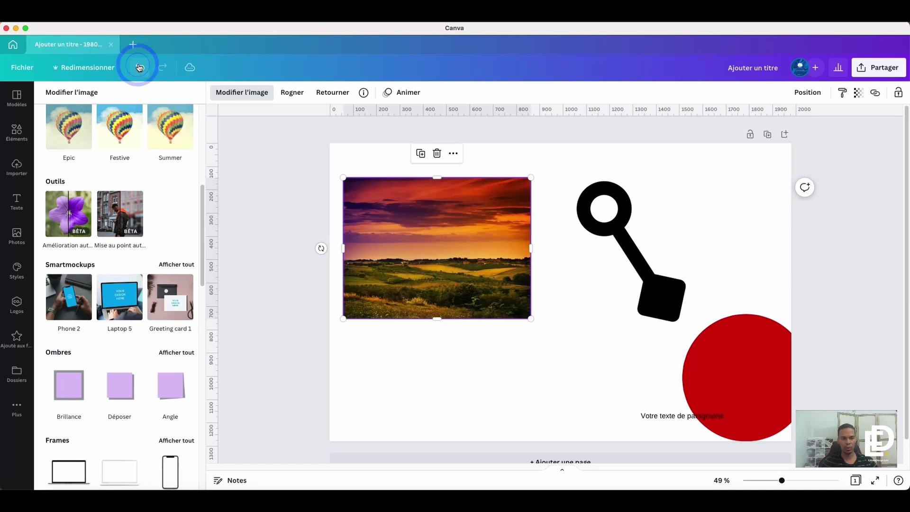
# Step: Add the Brillance shadow effect to the landscape image and open its settings
pyautogui.scroll(-5, 114, 331)
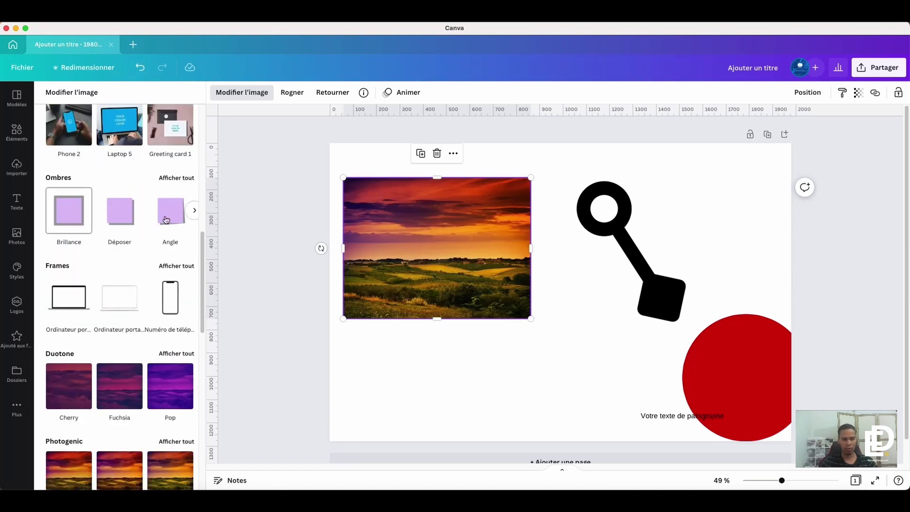
pyautogui.scroll(-2, 149, 318)
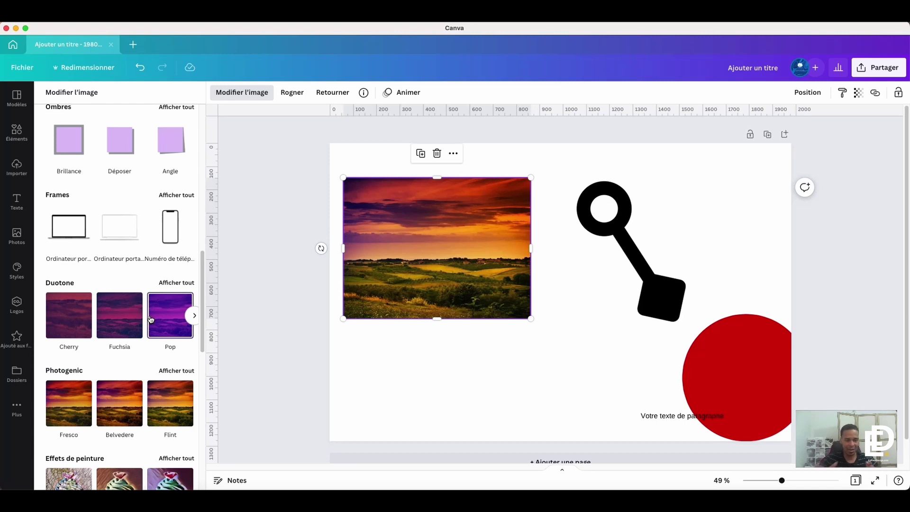
pyautogui.scroll(8, 142, 294)
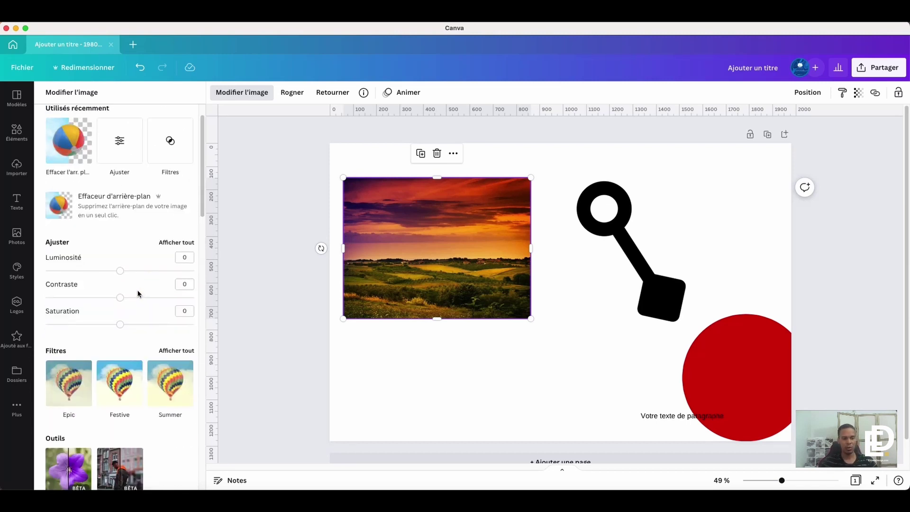
pyautogui.scroll(-3, 118, 355)
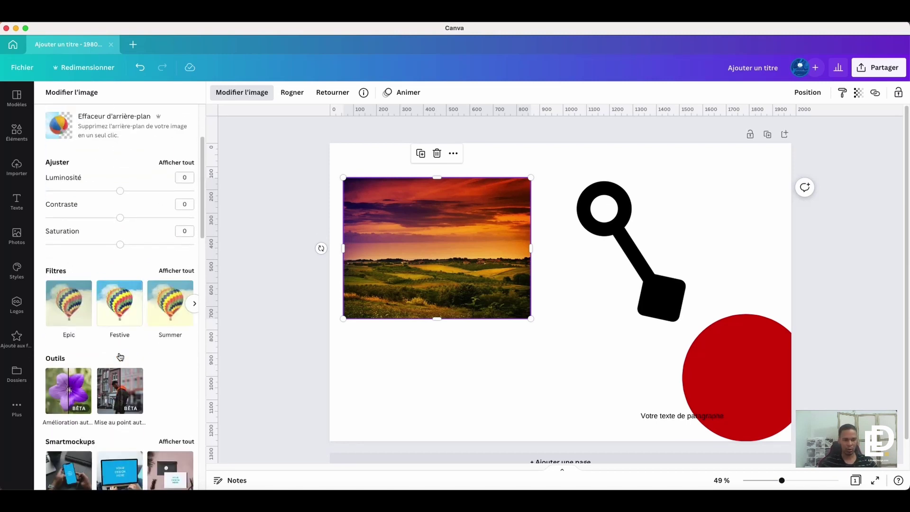
pyautogui.scroll(-3, 145, 361)
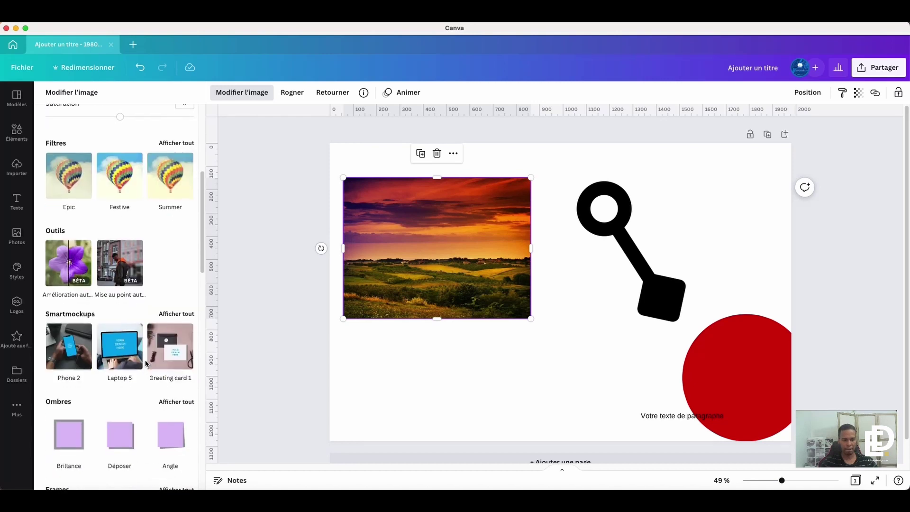
pyautogui.click(68, 399)
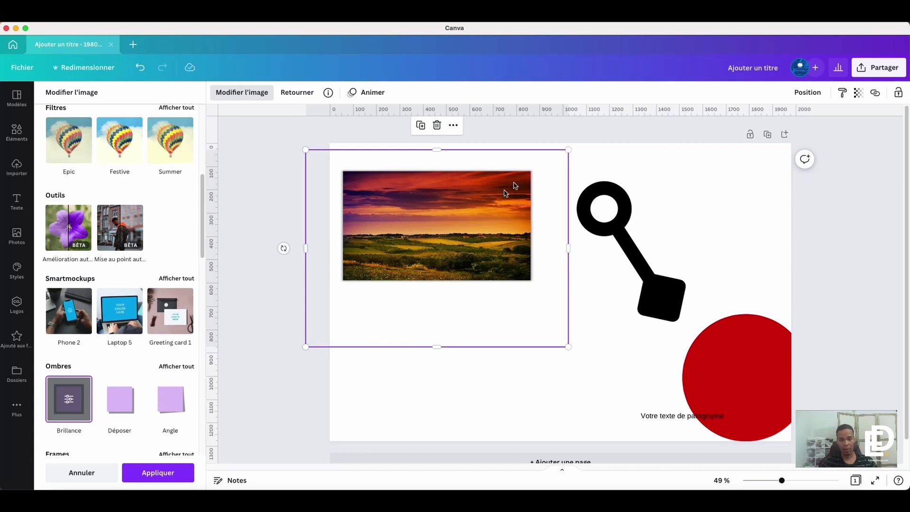
pyautogui.click(69, 399)
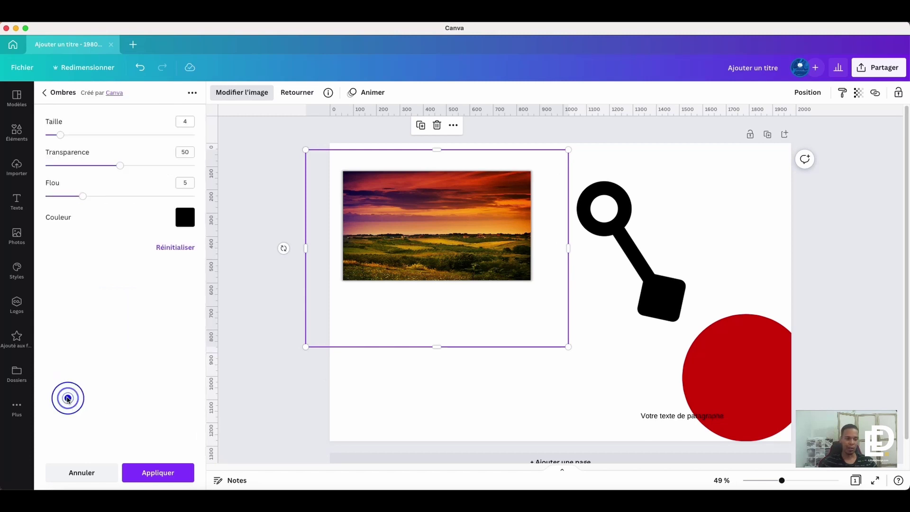
# Step: Set the shadow's Transparence to 79, Flou to 15 and Taille to 33, and colour it with the document's red
pyautogui.moveTo(122, 165); pyautogui.dragTo(163, 166)
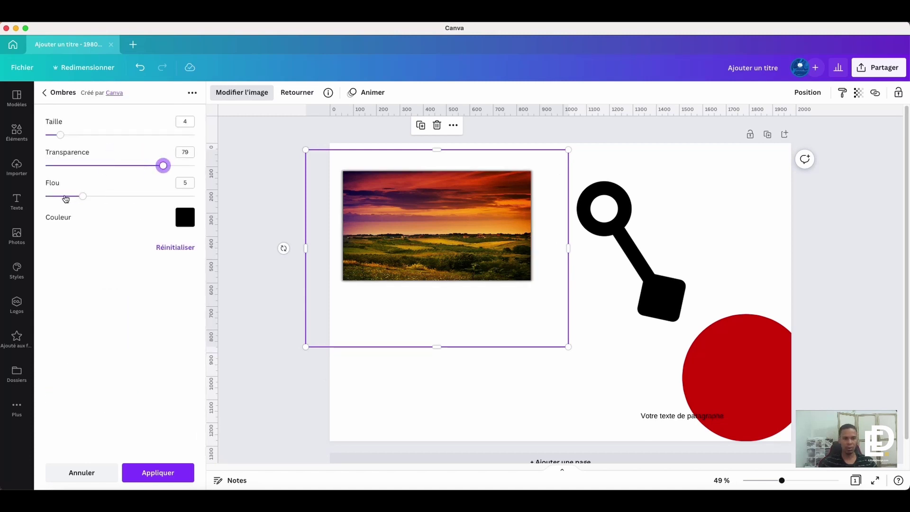
pyautogui.moveTo(82, 196); pyautogui.dragTo(157, 195)
pyautogui.moveTo(60, 134); pyautogui.dragTo(168, 135)
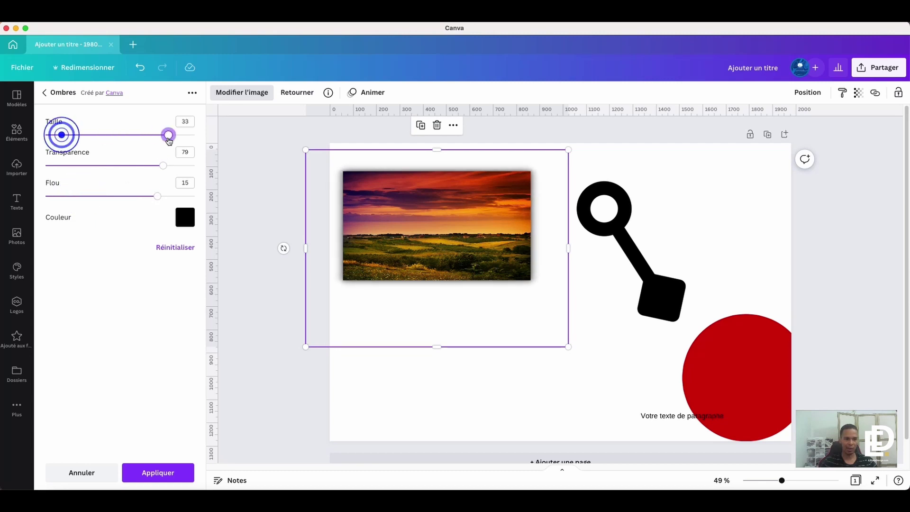
pyautogui.click(188, 214)
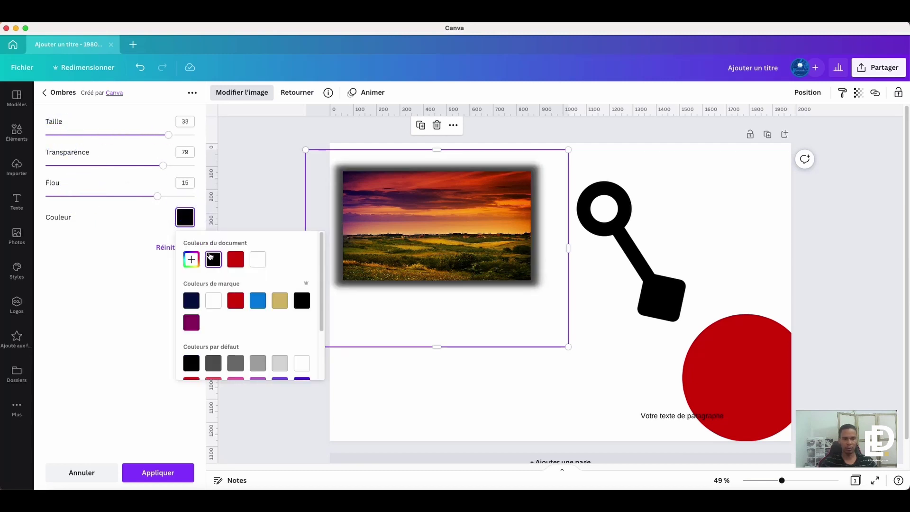
pyautogui.click(234, 259)
pyautogui.click(106, 269)
# Step: Reset and cancel the shadow effect, and move the landscape image slightly down and to the right on the page
pyautogui.click(170, 247)
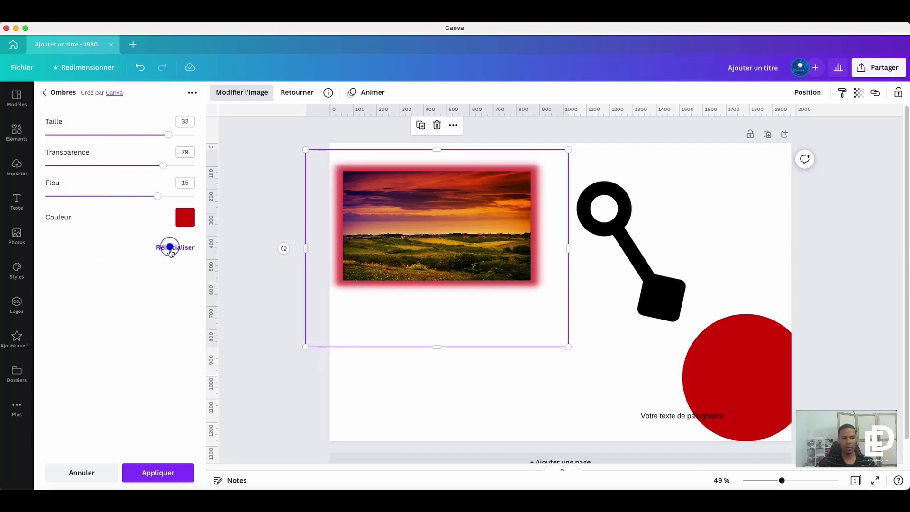
pyautogui.click(82, 472)
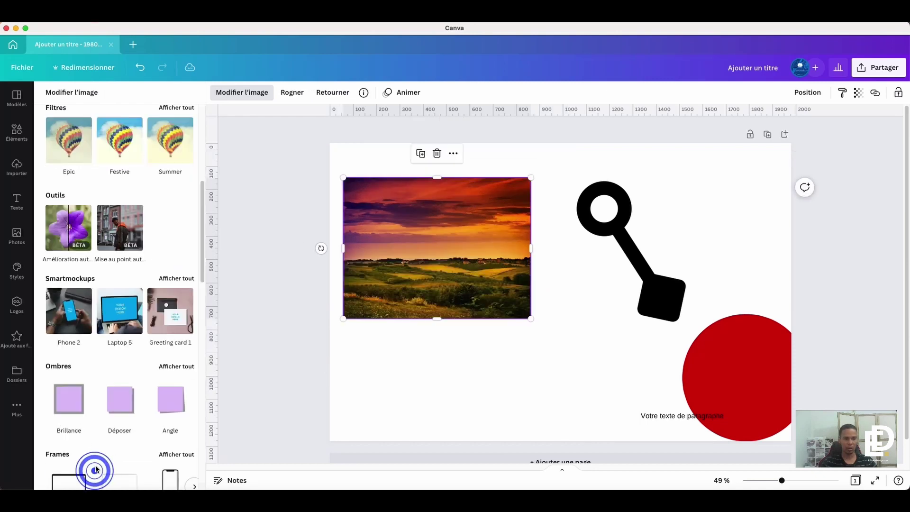
pyautogui.click(489, 230)
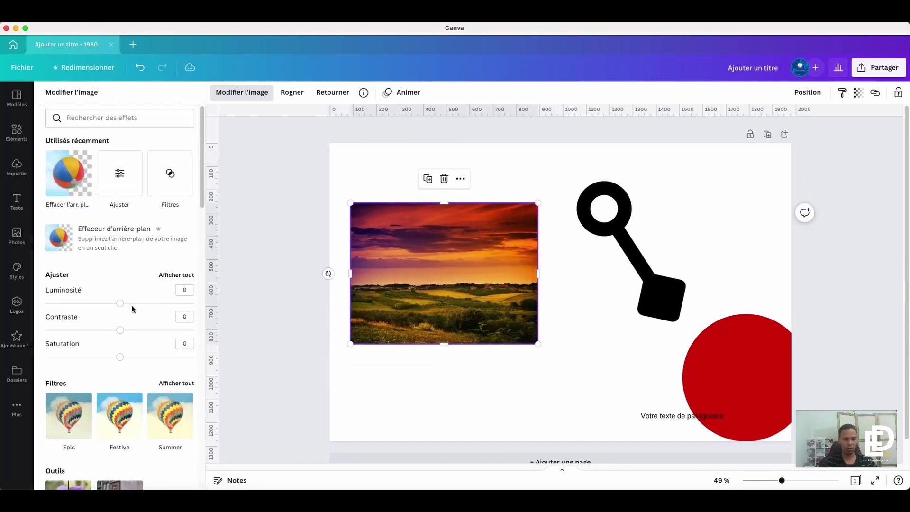
# Step: Try the Whimsical, Rosie, Greyscale, Street, Retro and The blues filters on the landscape image
pyautogui.click(177, 179)
pyautogui.scroll(-3, 125, 294)
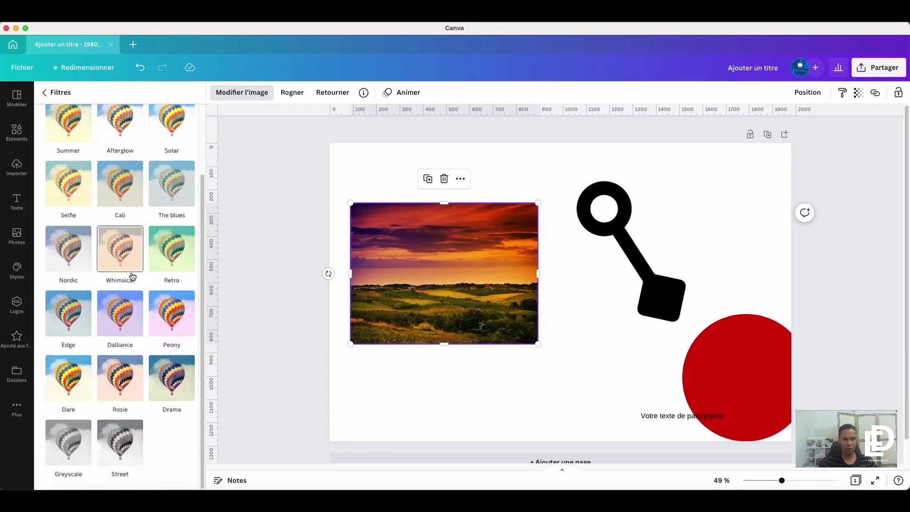
pyautogui.click(126, 248)
pyautogui.click(119, 367)
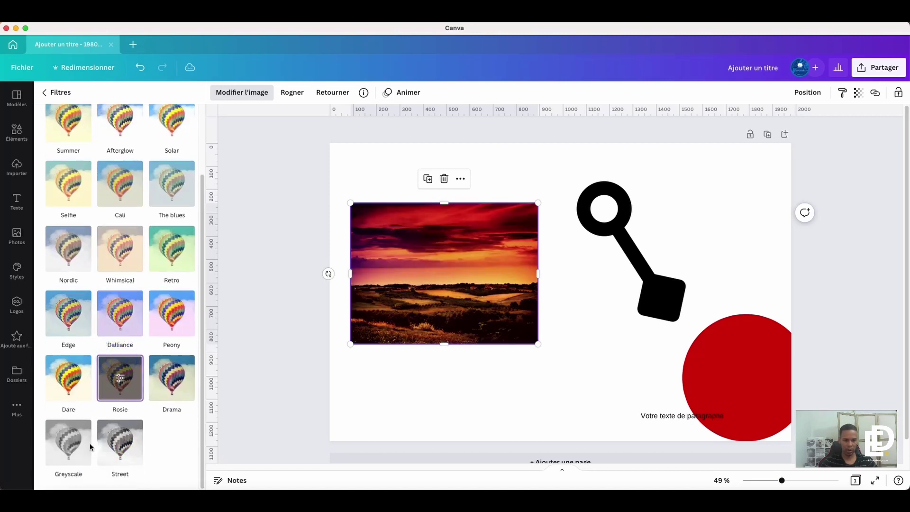
pyautogui.click(71, 453)
pyautogui.click(122, 450)
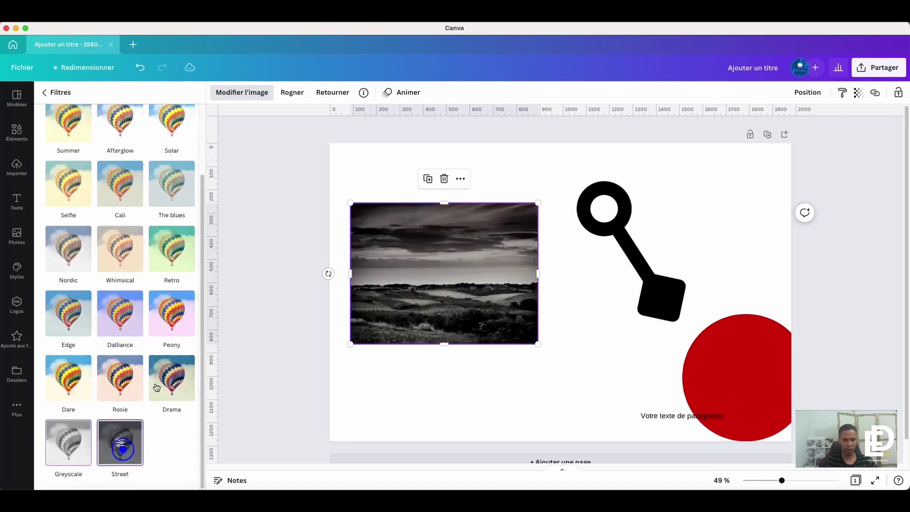
pyautogui.click(180, 251)
pyautogui.click(153, 185)
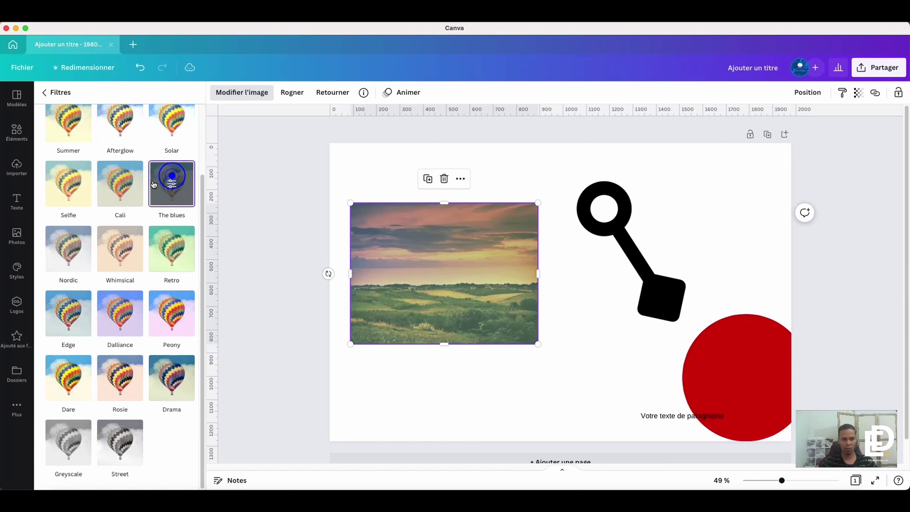
# Step: Apply the Cali filter to the landscape image with an intensity of 55
pyautogui.click(120, 184)
pyautogui.click(121, 183)
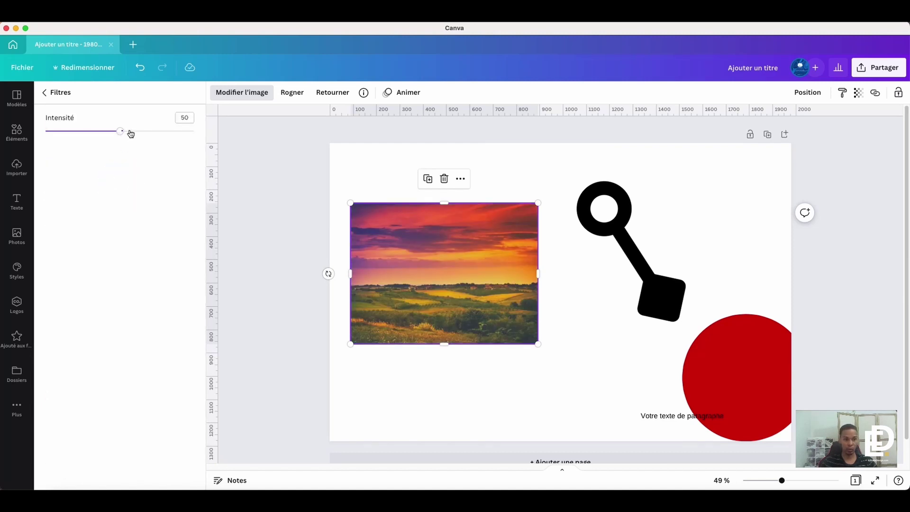
pyautogui.moveTo(131, 134)
pyautogui.mouseDown()
pyautogui.moveTo(183, 133)
pyautogui.moveTo(127, 133)
pyautogui.mouseUp()
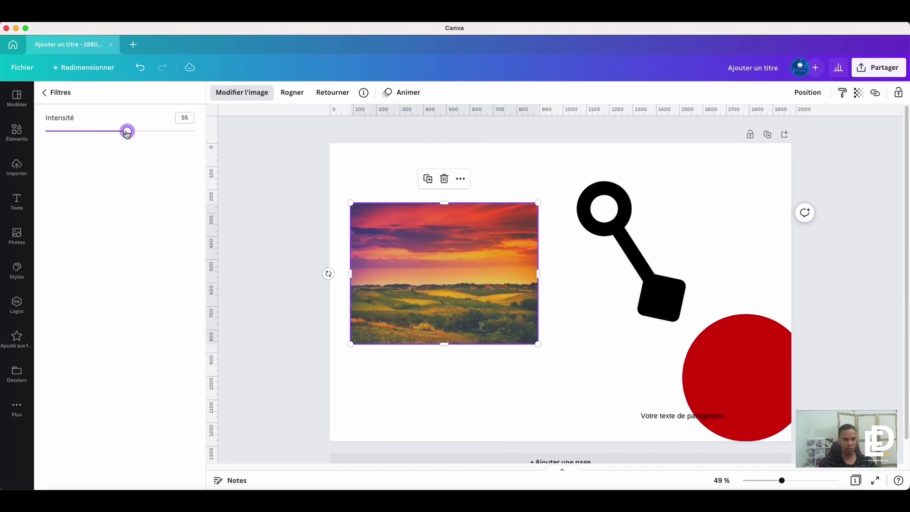
# Step: Remove the filter from the landscape image with the Aucun option and return to the image effects overview
pyautogui.click(45, 93)
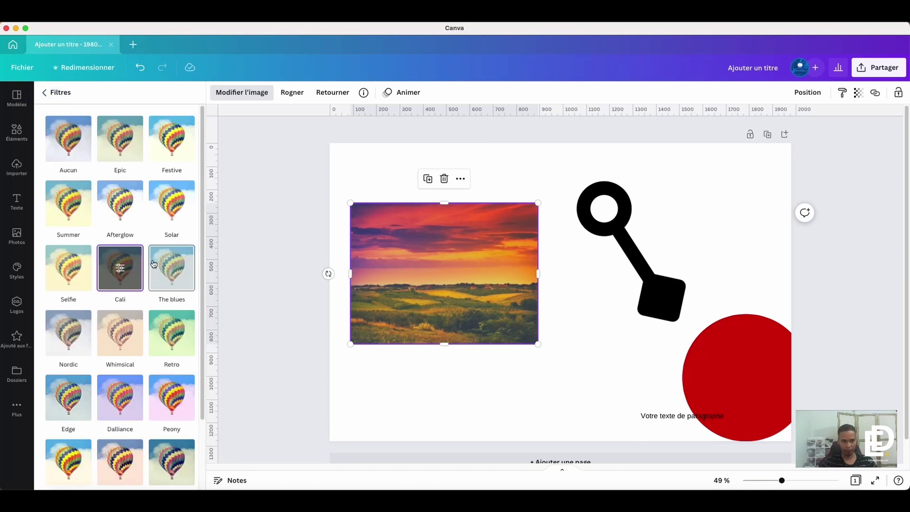
pyautogui.click(76, 141)
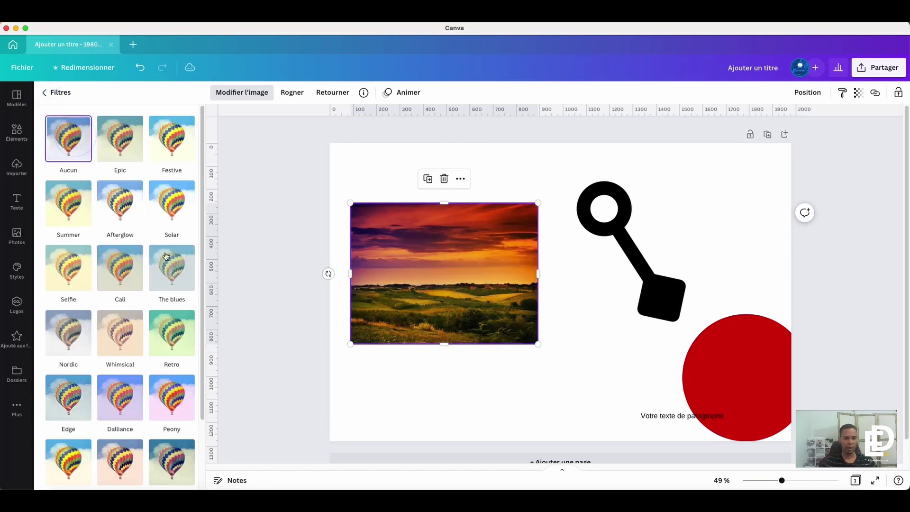
pyautogui.click(47, 93)
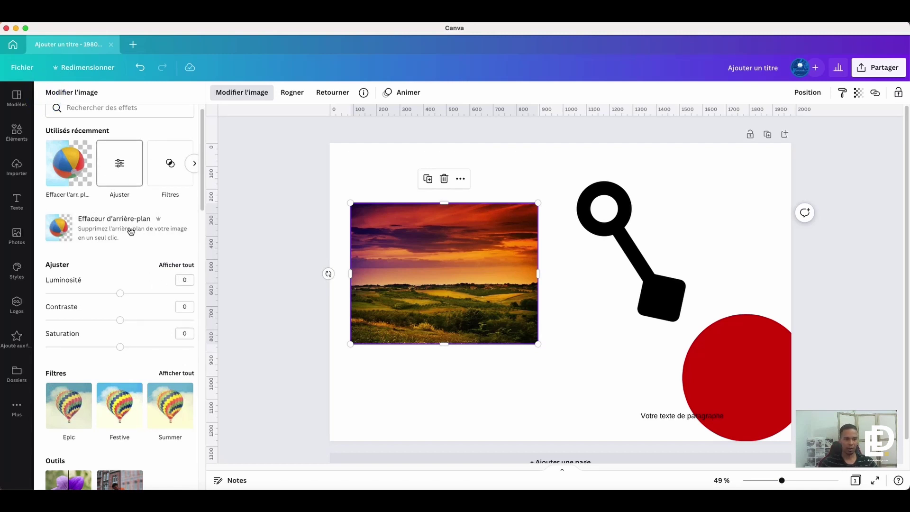
# Step: Try Luminosité 38, Contraste -9, Saturation 22, Teinte -15 and Rayons X 100 on the image, and reset all adjustments
pyautogui.click(178, 266)
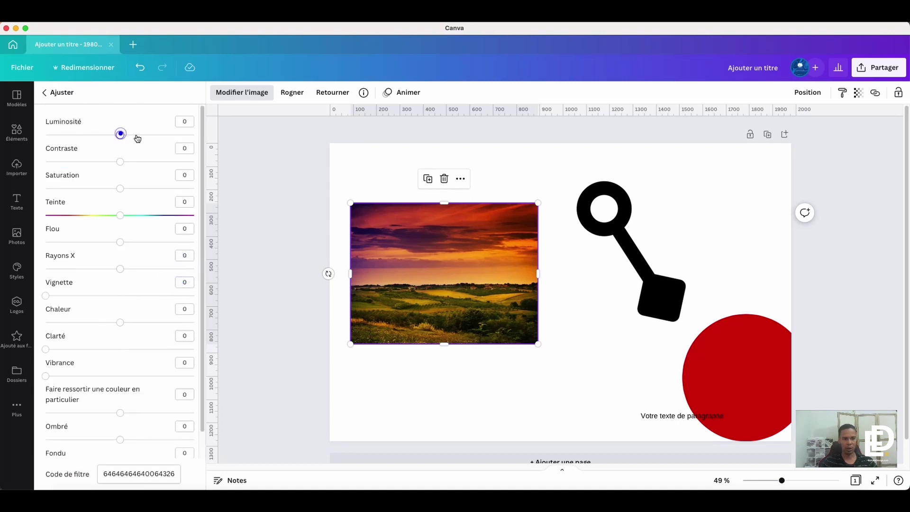
pyautogui.moveTo(137, 138); pyautogui.dragTo(213, 280)
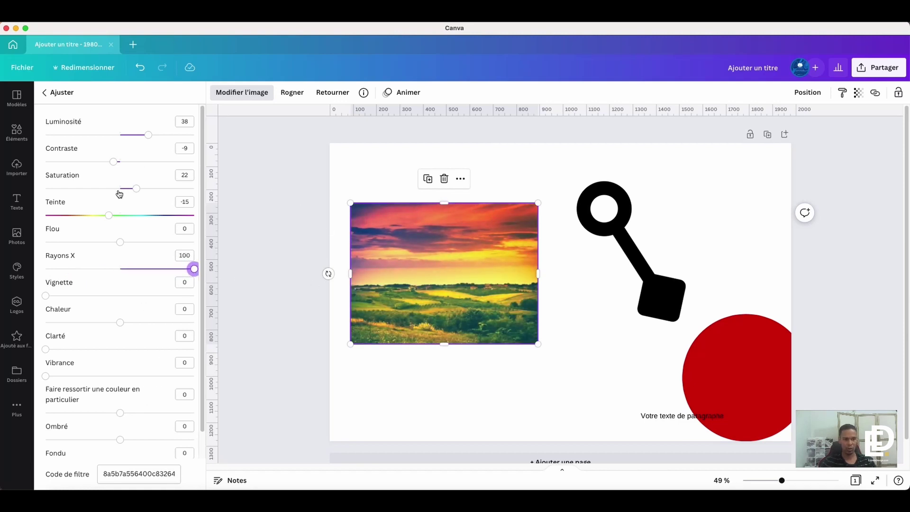
pyautogui.scroll(-2, 119, 195)
pyautogui.click(172, 449)
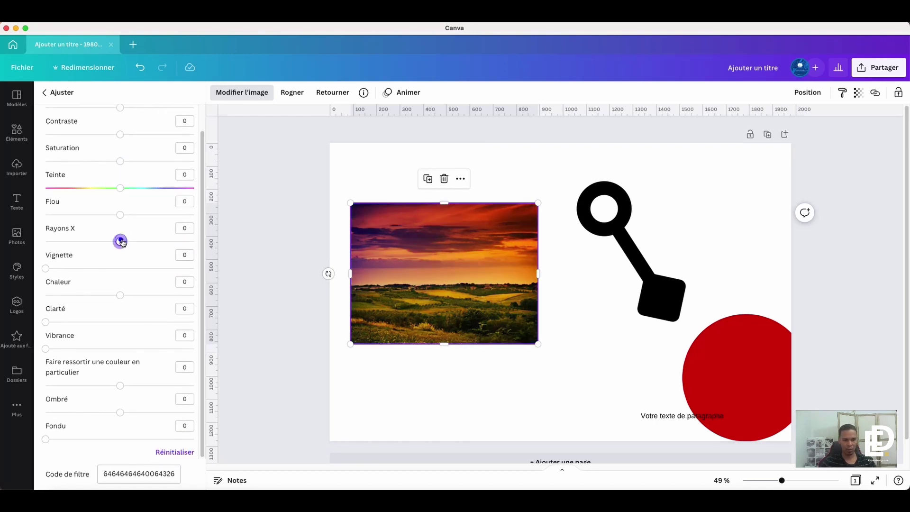
# Step: Try a Vignette of 100 on the landscape image and reset the adjustments
pyautogui.moveTo(122, 242)
pyautogui.mouseDown()
pyautogui.moveTo(202, 242)
pyautogui.moveTo(39, 243)
pyautogui.moveTo(121, 244)
pyautogui.mouseUp()
pyautogui.moveTo(47, 268); pyautogui.dragTo(198, 270)
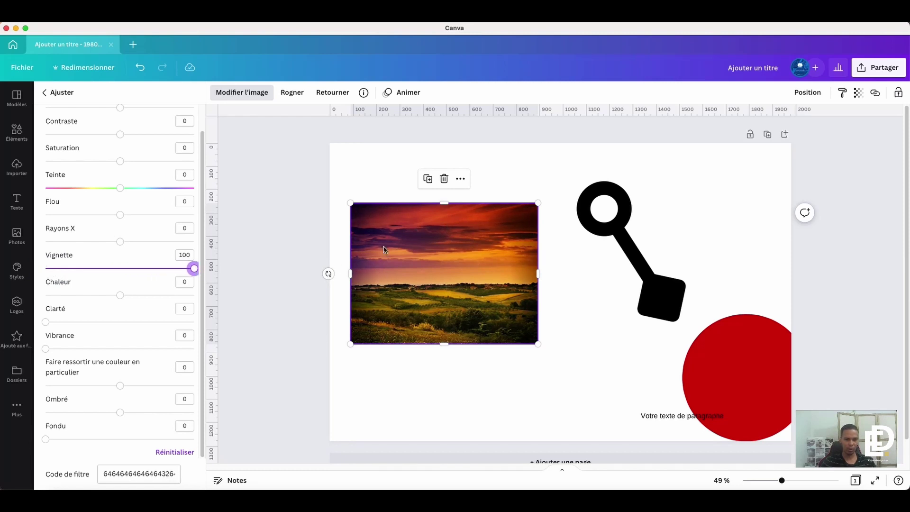
pyautogui.click(186, 451)
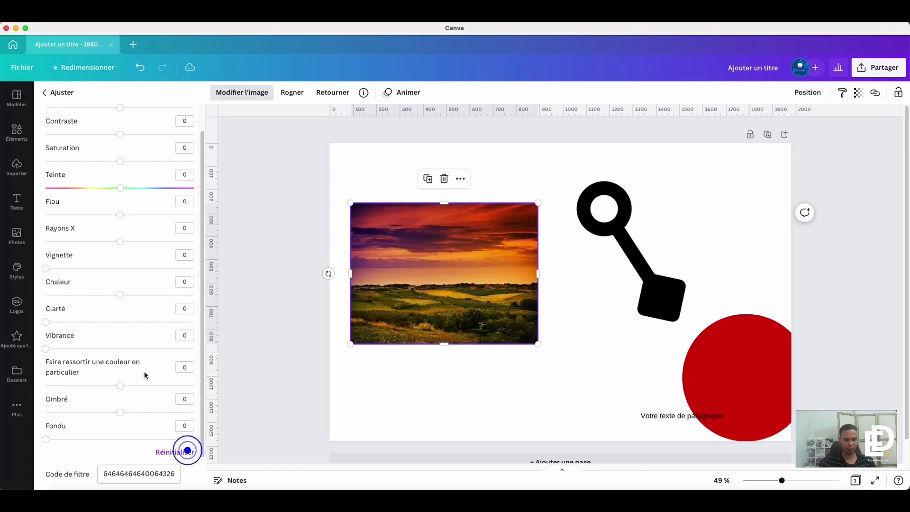
# Step: Set the landscape image's Chaleur adjustment to 100
pyautogui.moveTo(118, 294); pyautogui.dragTo(190, 298)
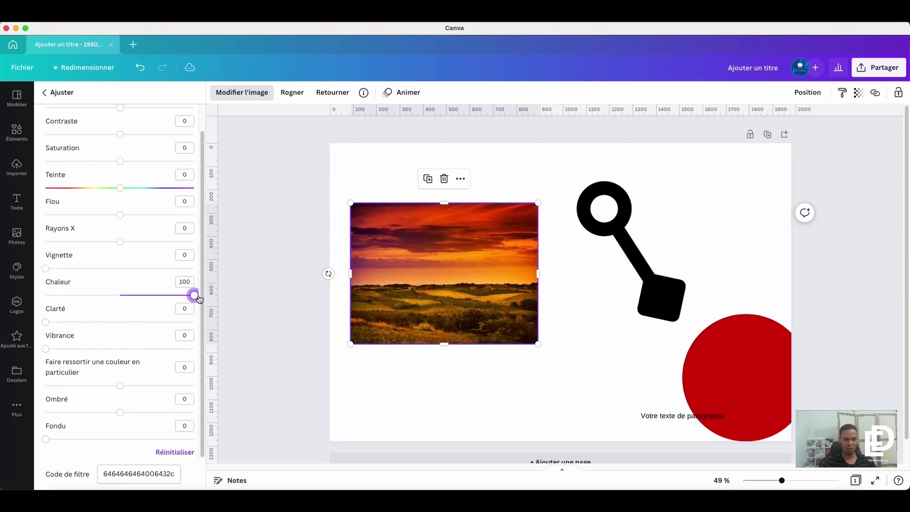
# Step: Reset the landscape image's Chaleur adjustment to 0
pyautogui.moveTo(194, 297); pyautogui.dragTo(121, 294)
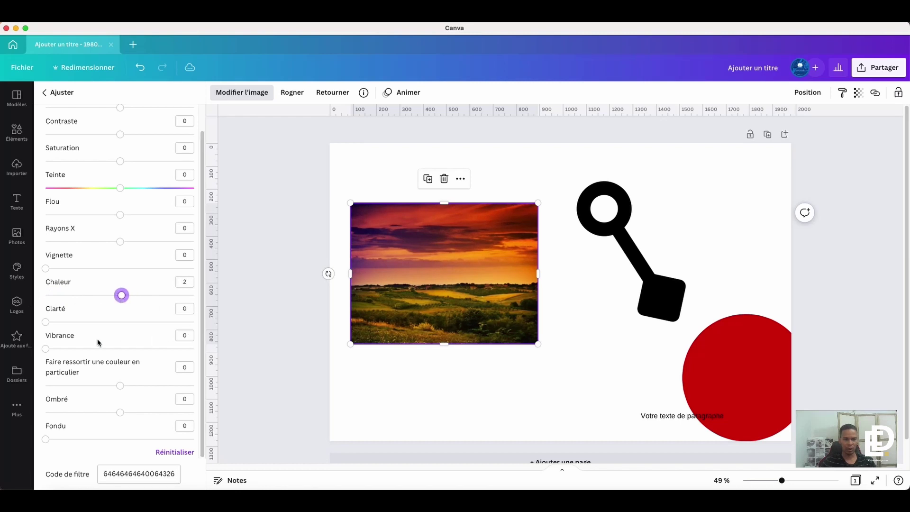
pyautogui.click(174, 452)
# Step: Try Clarté 73 and Vibrance 89 on the landscape image, returning each to 0
pyautogui.moveTo(45, 321); pyautogui.dragTo(151, 326)
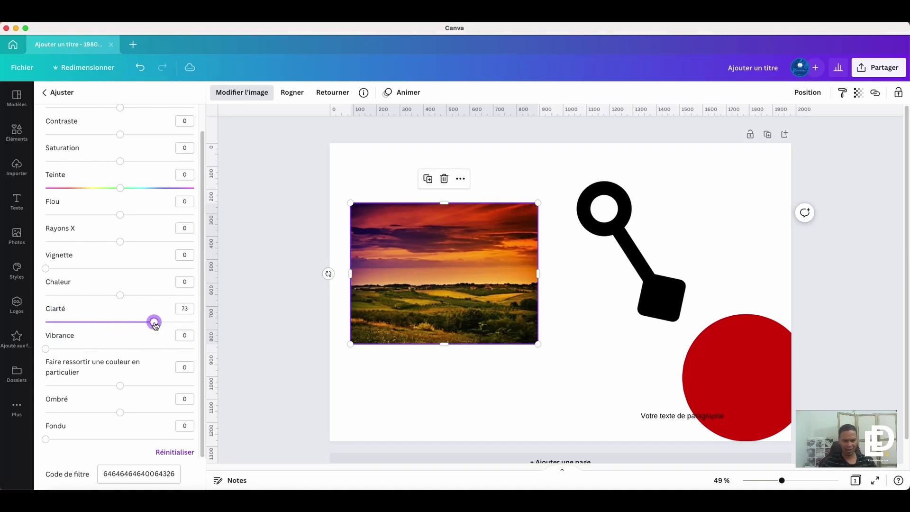
pyautogui.moveTo(161, 324); pyautogui.dragTo(176, 350)
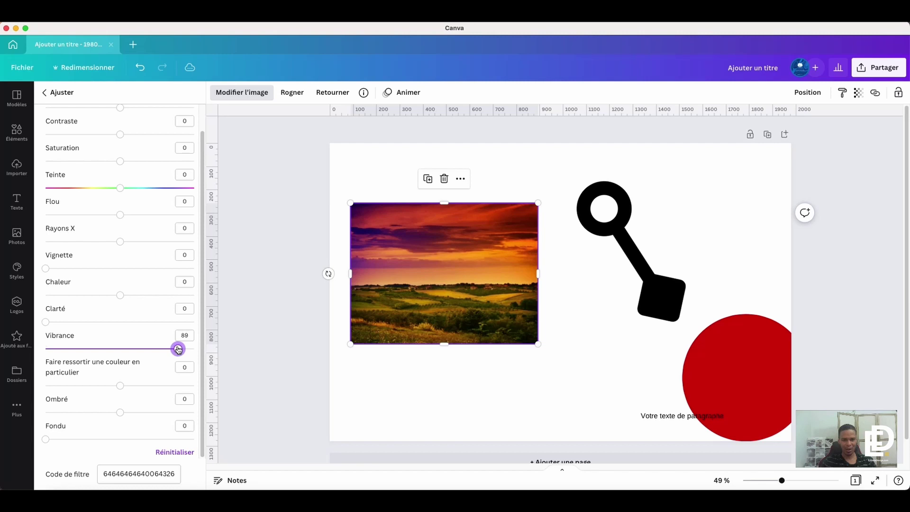
pyautogui.moveTo(133, 352); pyautogui.dragTo(41, 349)
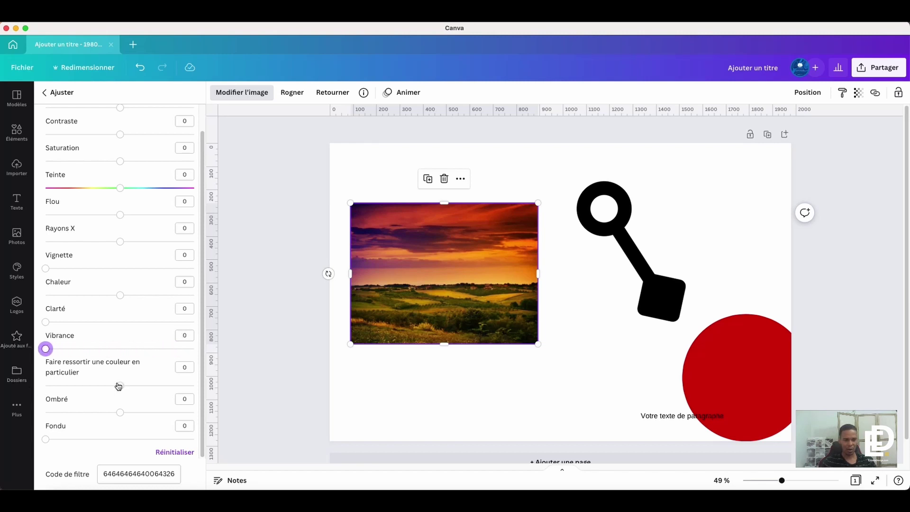
# Step: Try a lower Faire ressortir une couleur en particulier, Ombré -100 and Fondu 46 on the landscape image, and reset the adjustments
pyautogui.moveTo(120, 385); pyautogui.dragTo(29, 386)
pyautogui.moveTo(93, 386); pyautogui.dragTo(119, 386)
pyautogui.moveTo(122, 415); pyautogui.dragTo(54, 413)
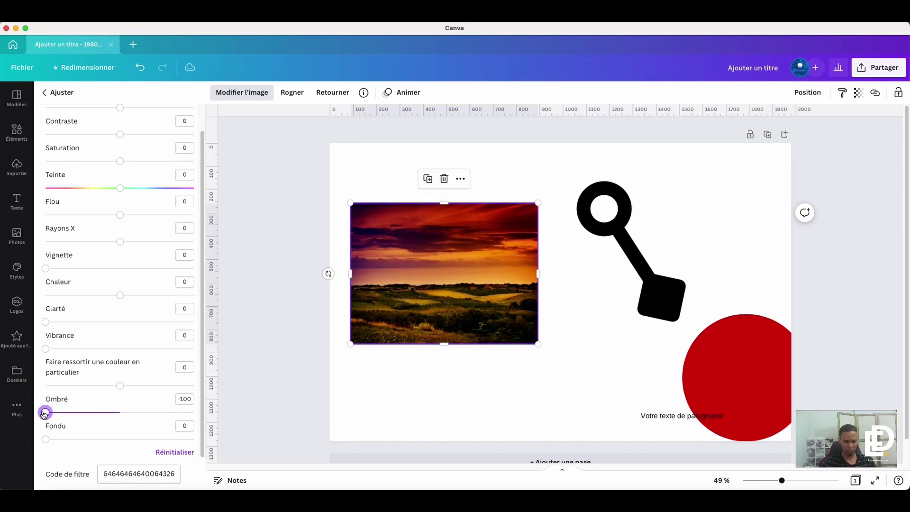
pyautogui.doubleClick(45, 414)
pyautogui.moveTo(45, 439); pyautogui.dragTo(114, 442)
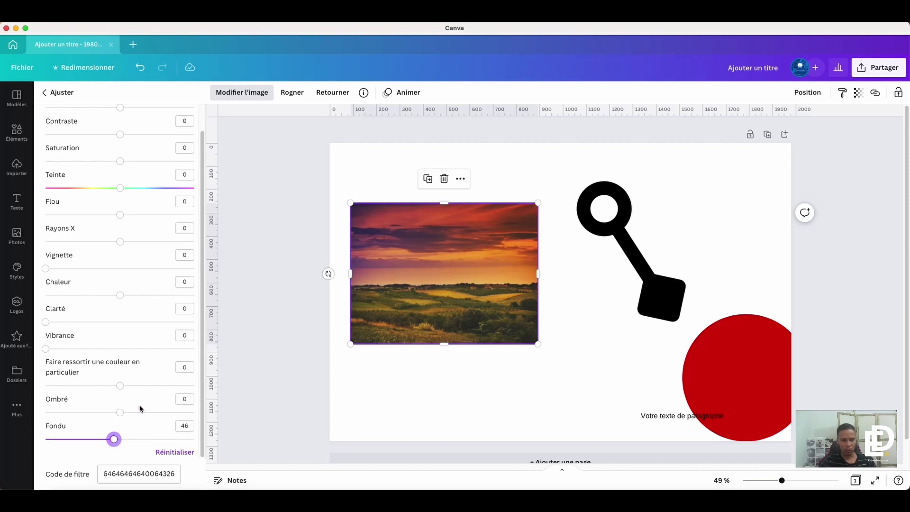
pyautogui.click(188, 452)
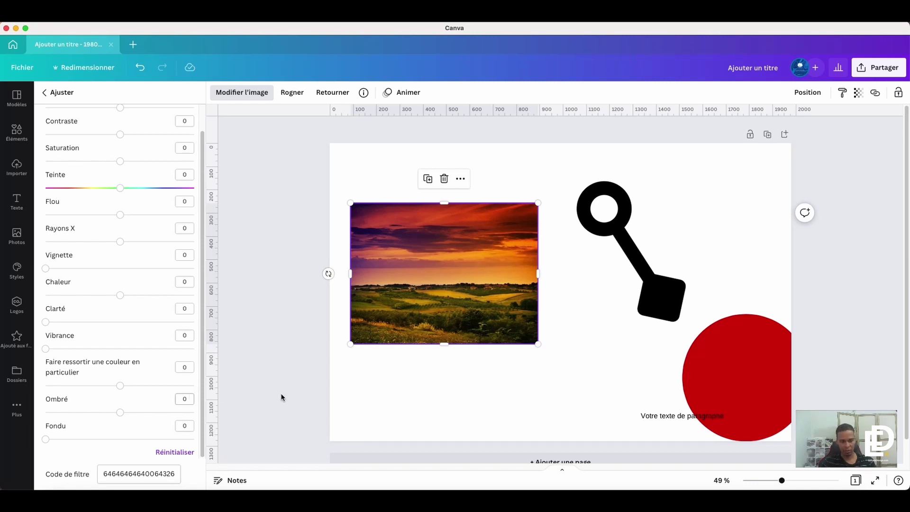
# Step: Set the landscape image's Flou to 100 and copy its filter code
pyautogui.moveTo(125, 215); pyautogui.dragTo(194, 215)
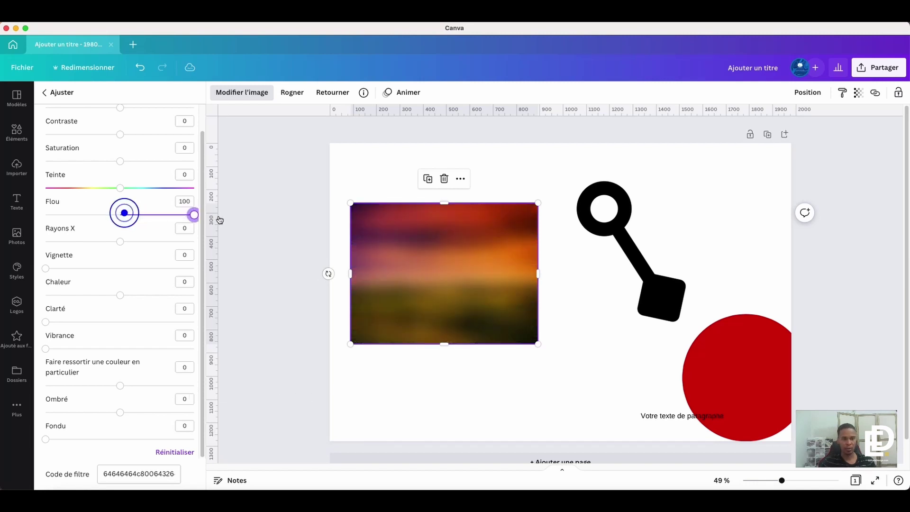
pyautogui.click(133, 470)
pyautogui.rightClick(130, 471)
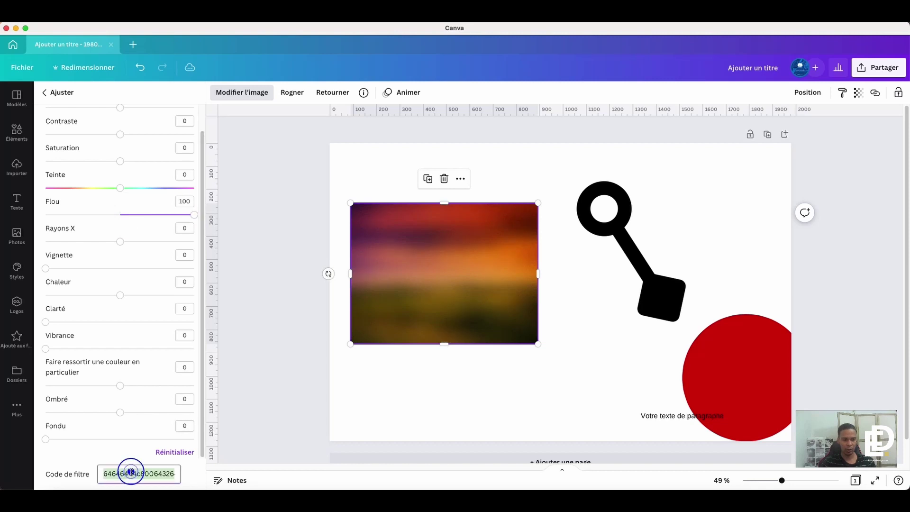
pyautogui.click(156, 455)
# Step: Move the landscape image to the page's upper-left corner and add the recently used waterfall photo to the page
pyautogui.moveTo(436, 303); pyautogui.dragTo(425, 251)
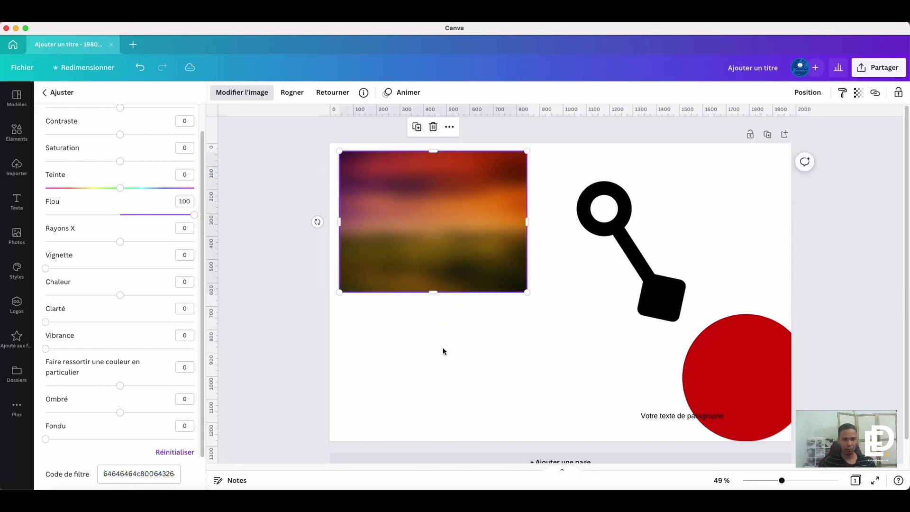
pyautogui.click(443, 349)
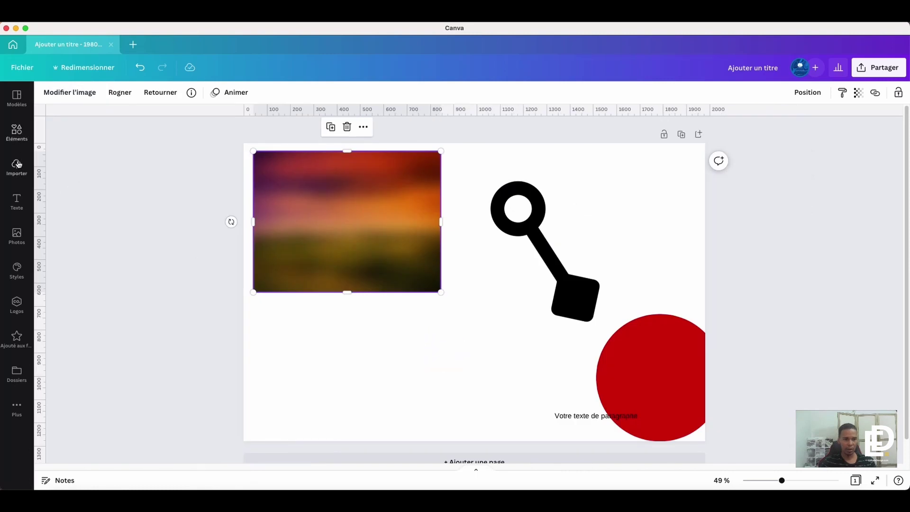
pyautogui.click(16, 234)
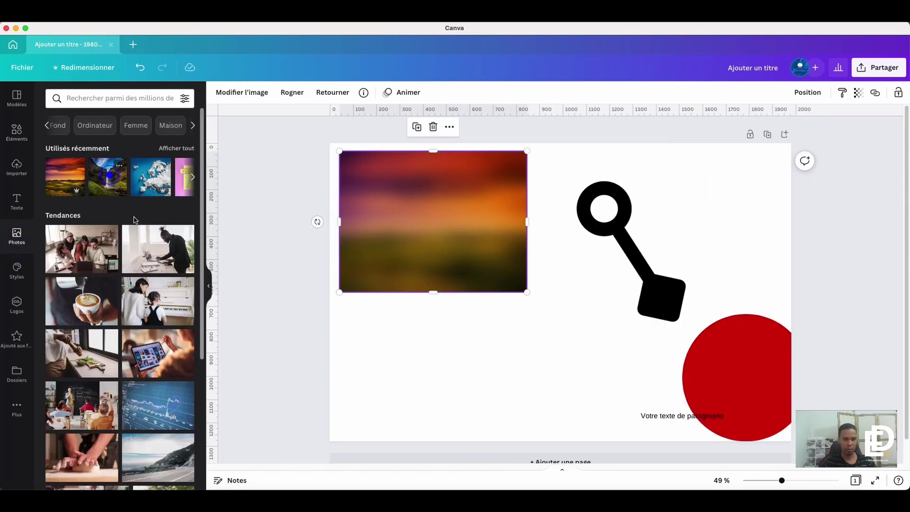
pyautogui.click(208, 286)
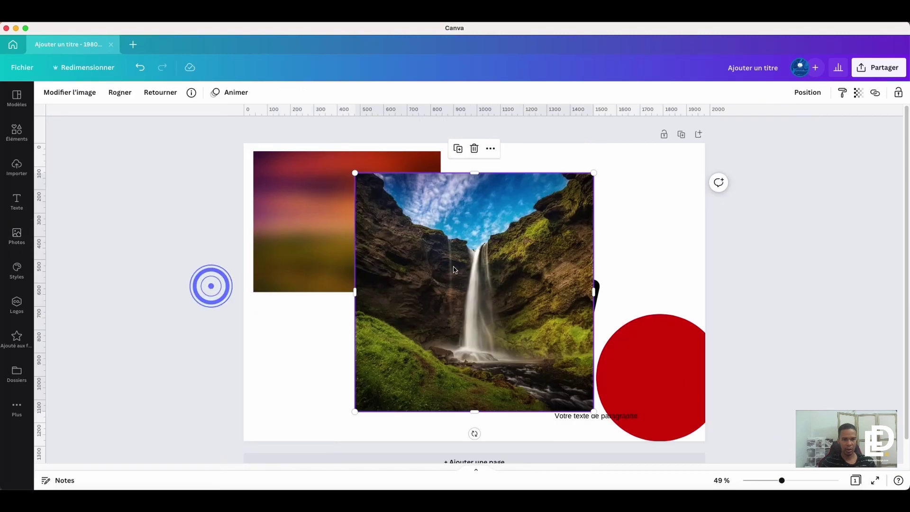
# Step: Place the waterfall photo directly to the right of the landscape image and scale it down to the same height
pyautogui.moveTo(453, 270); pyautogui.dragTo(556, 257)
pyautogui.moveTo(685, 391); pyautogui.dragTo(563, 324)
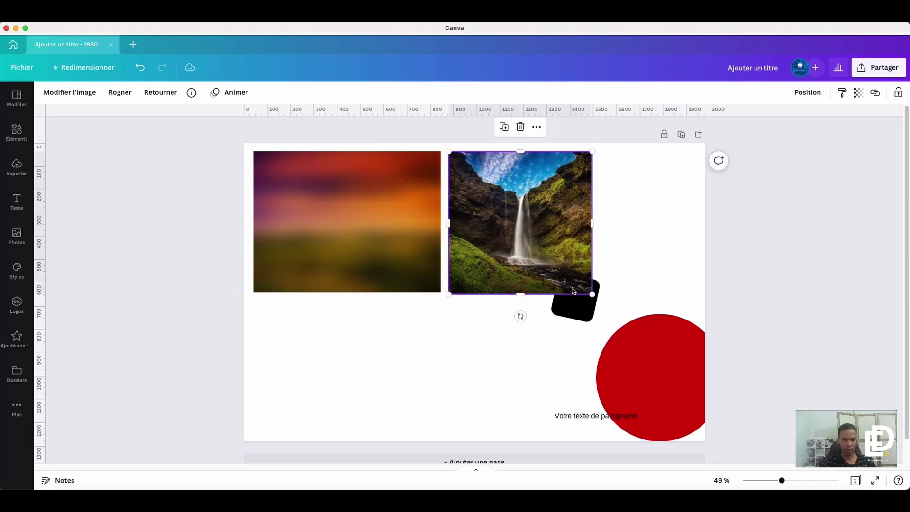
pyautogui.moveTo(591, 296); pyautogui.dragTo(589, 292)
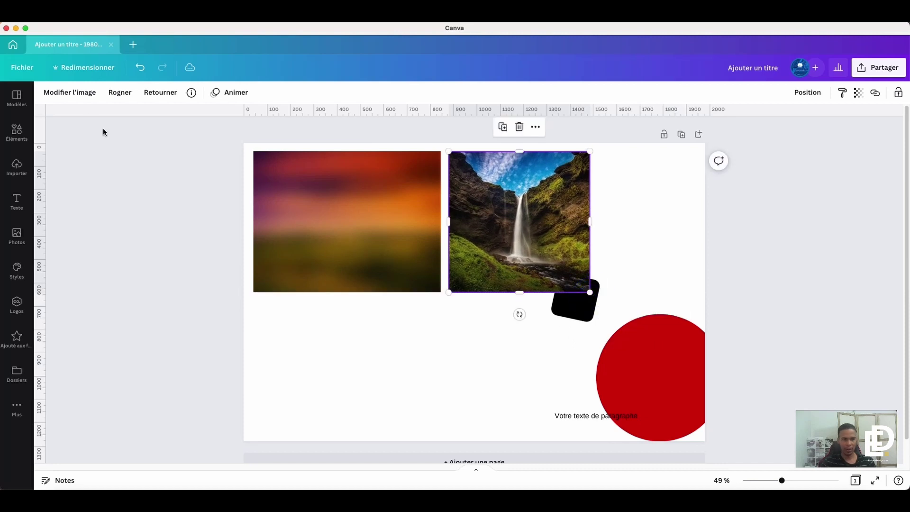
# Step: Replace the waterfall photo's filter code with the code copied from the landscape image
pyautogui.click(86, 93)
pyautogui.scroll(-3, 108, 288)
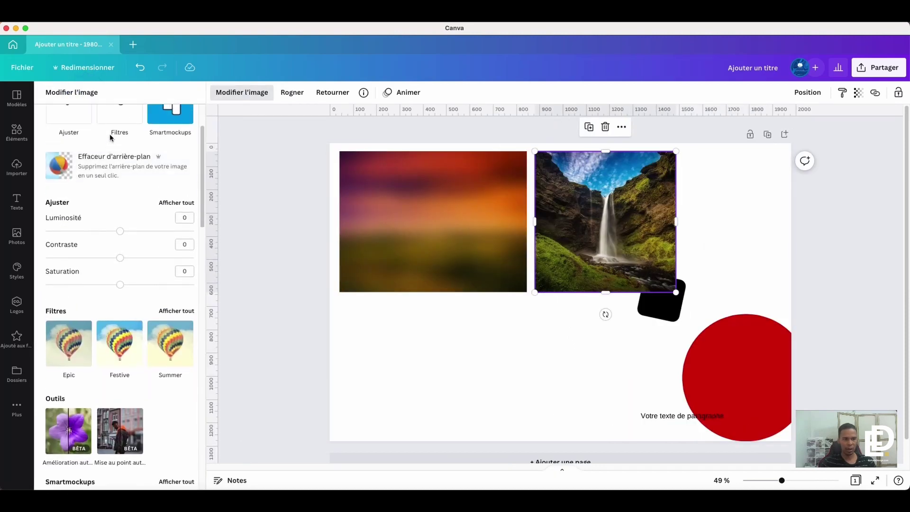
pyautogui.click(77, 118)
pyautogui.scroll(-1, 123, 370)
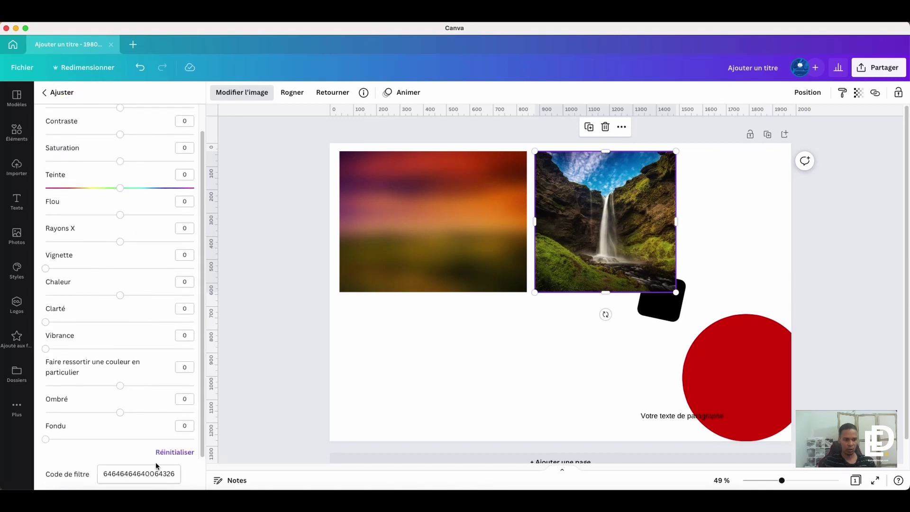
pyautogui.doubleClick(141, 474)
pyautogui.press('BackSpace')
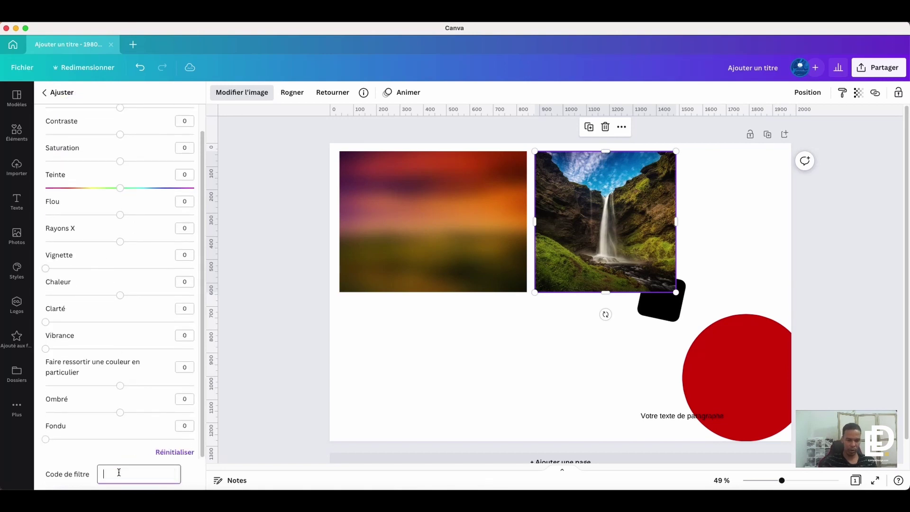
pyautogui.rightClick(111, 474)
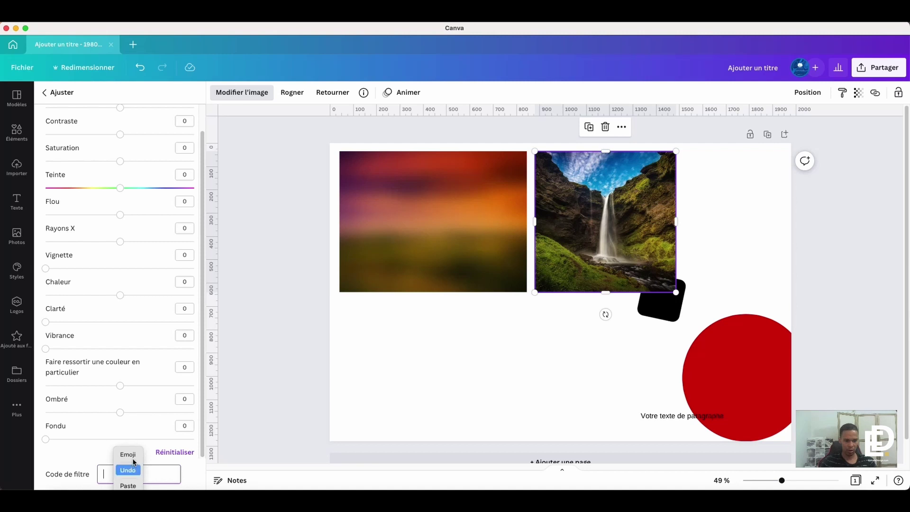
pyautogui.click(125, 486)
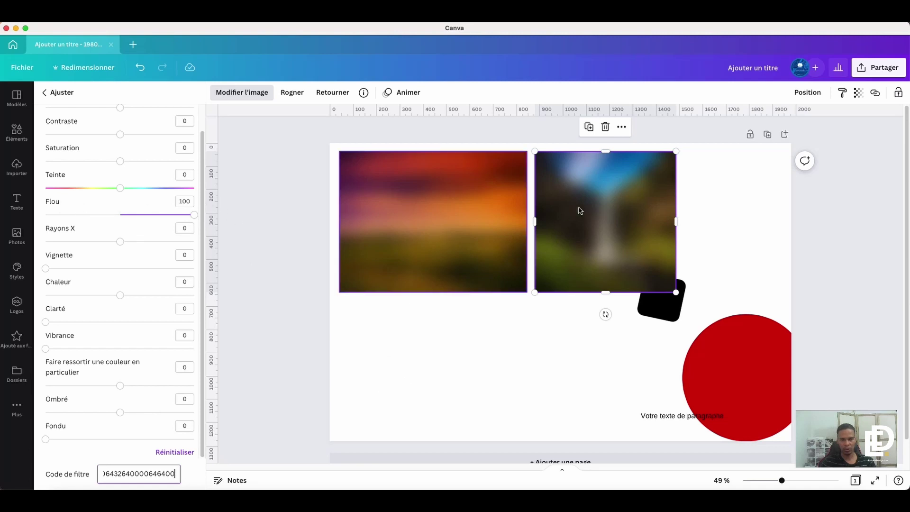
# Step: Move the waterfall photo below the landscape image and reset its adjustments
pyautogui.moveTo(588, 248); pyautogui.dragTo(411, 375)
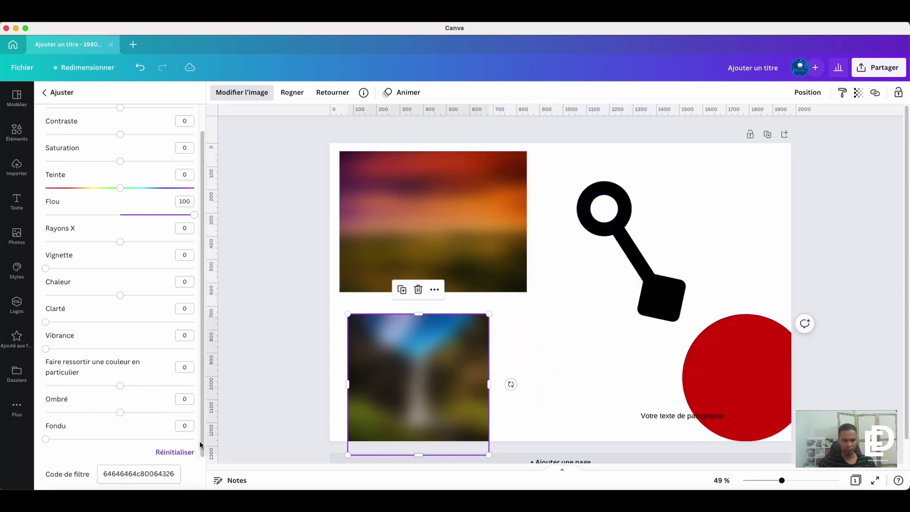
pyautogui.click(182, 452)
pyautogui.click(378, 303)
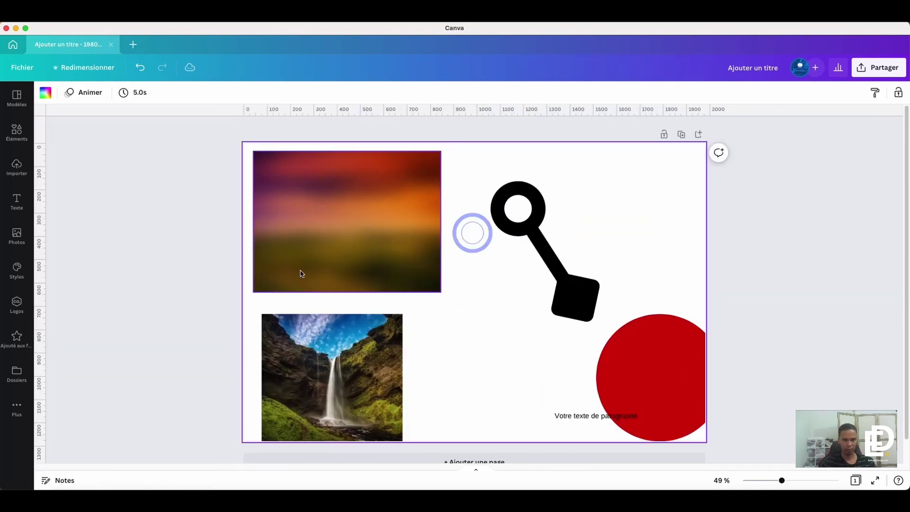
# Step: Reset all adjustments of the landscape image to remove its blur
pyautogui.click(375, 270)
pyautogui.click(78, 92)
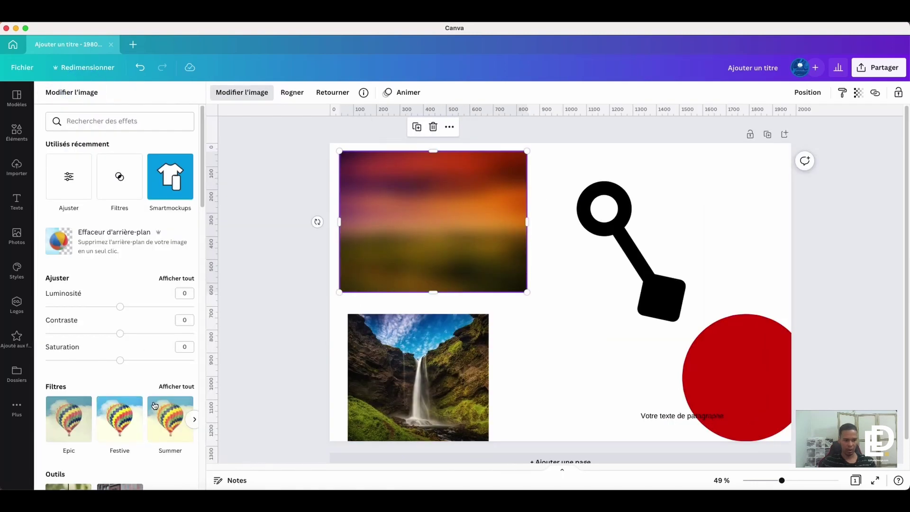
pyautogui.click(177, 278)
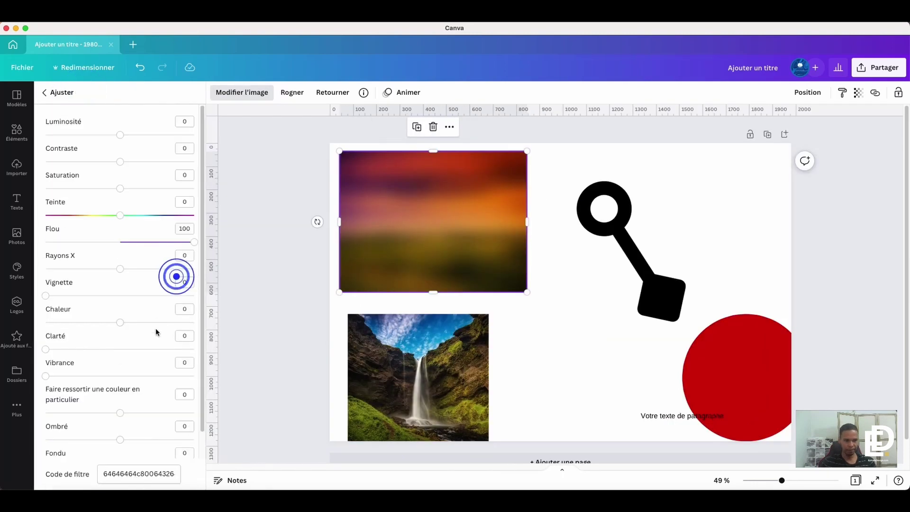
pyautogui.scroll(-1, 156, 331)
pyautogui.click(167, 451)
pyautogui.click(270, 317)
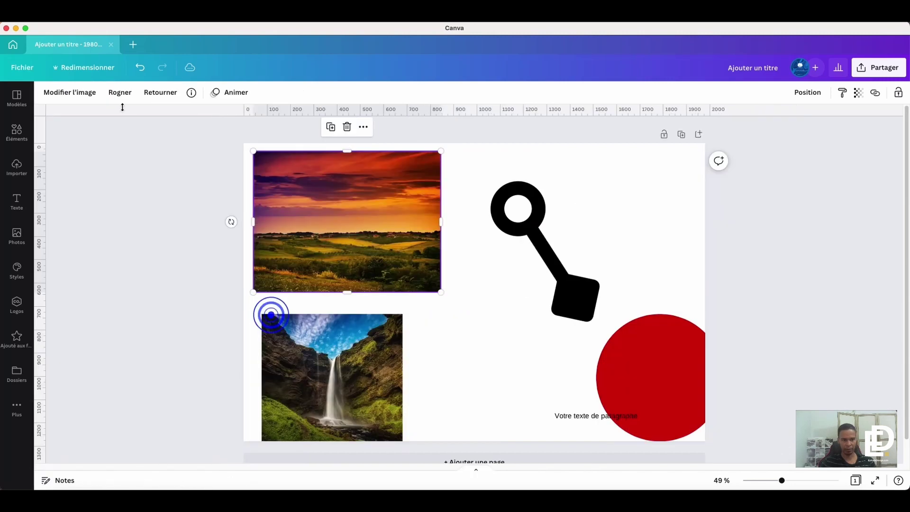
pyautogui.click(445, 312)
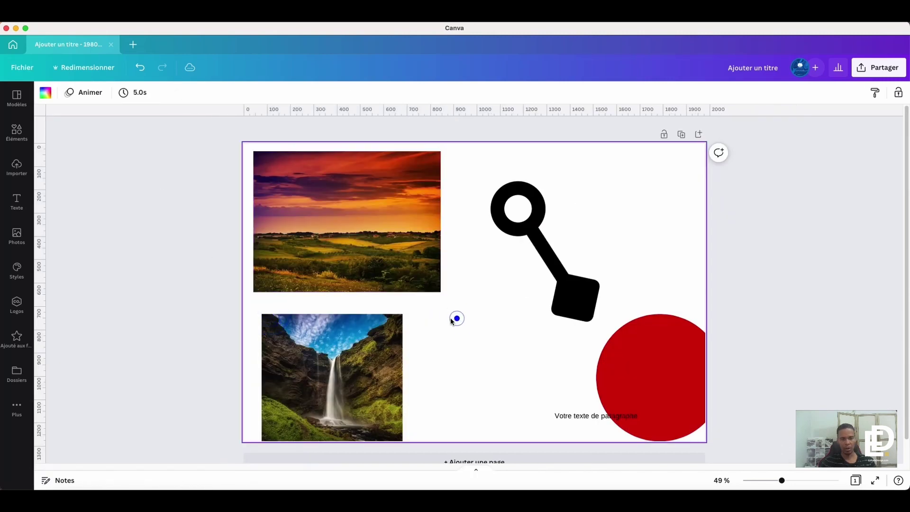
# Step: Move the waterfall photo over the black line and red circle, and look at the options available for the landscape image
pyautogui.click(381, 223)
pyautogui.moveTo(375, 382); pyautogui.dragTo(626, 264)
pyautogui.click(465, 353)
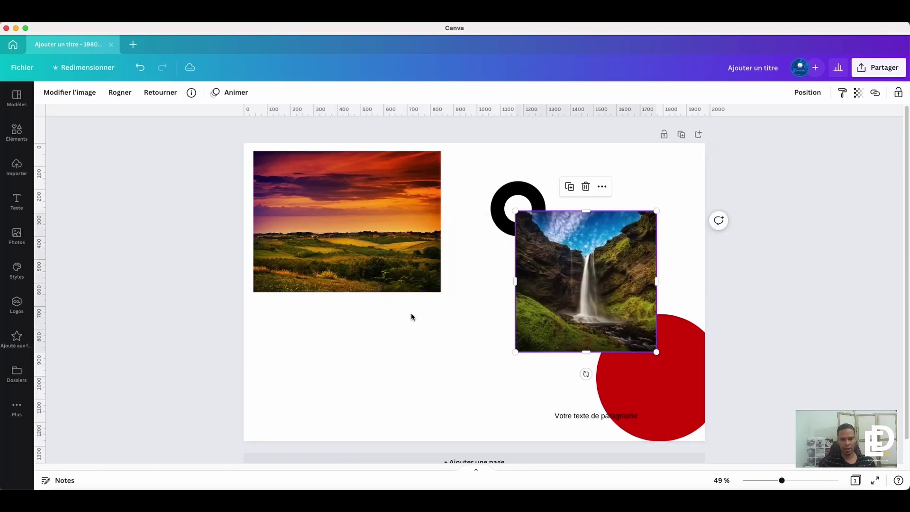
pyautogui.rightClick(342, 197)
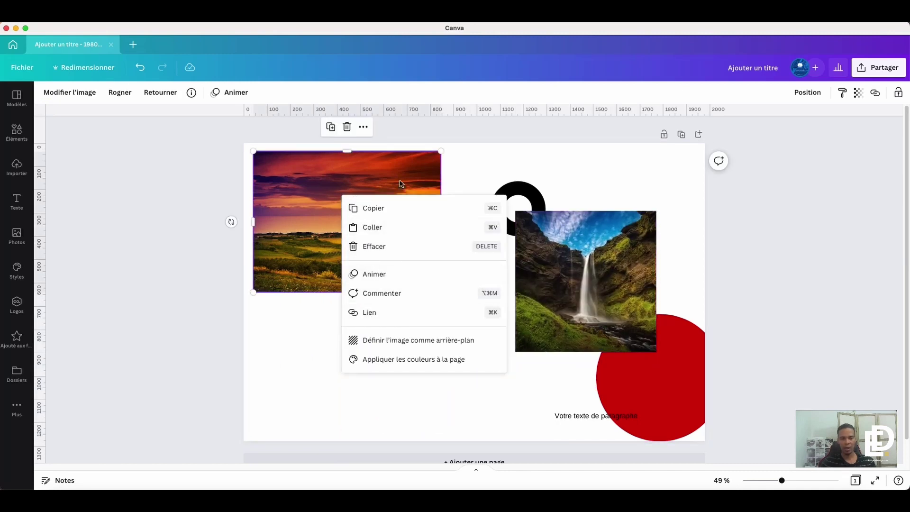
pyautogui.click(257, 409)
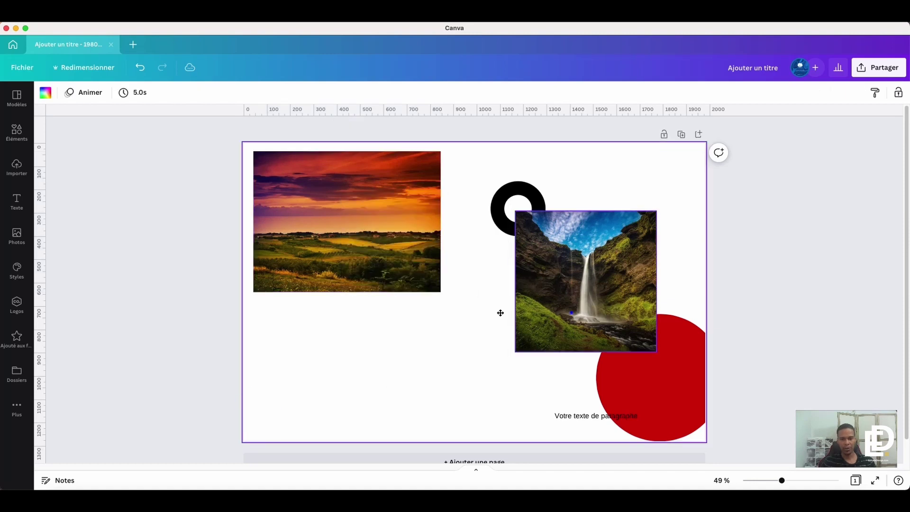
# Step: Overlap the waterfall photo with the landscape image and the black line, and look at its layer order options
pyautogui.moveTo(571, 313); pyautogui.dragTo(428, 305)
pyautogui.click(417, 385)
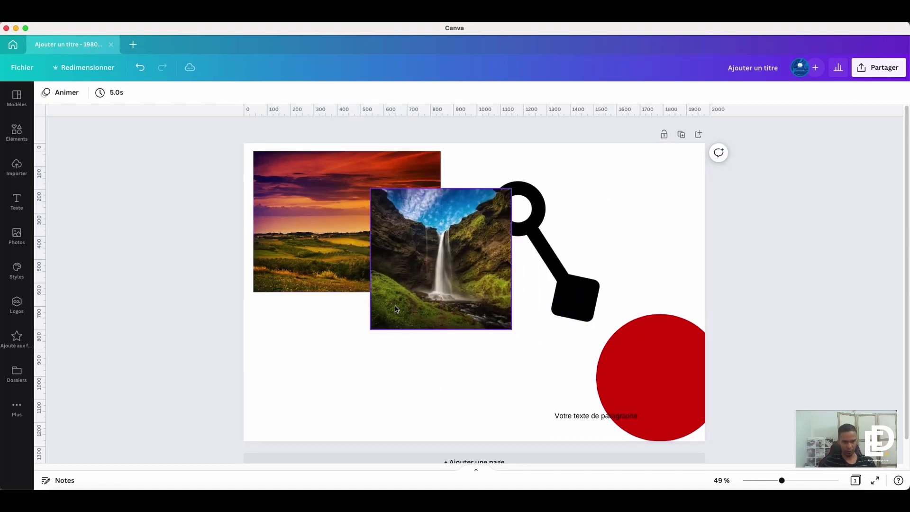
pyautogui.click(540, 217)
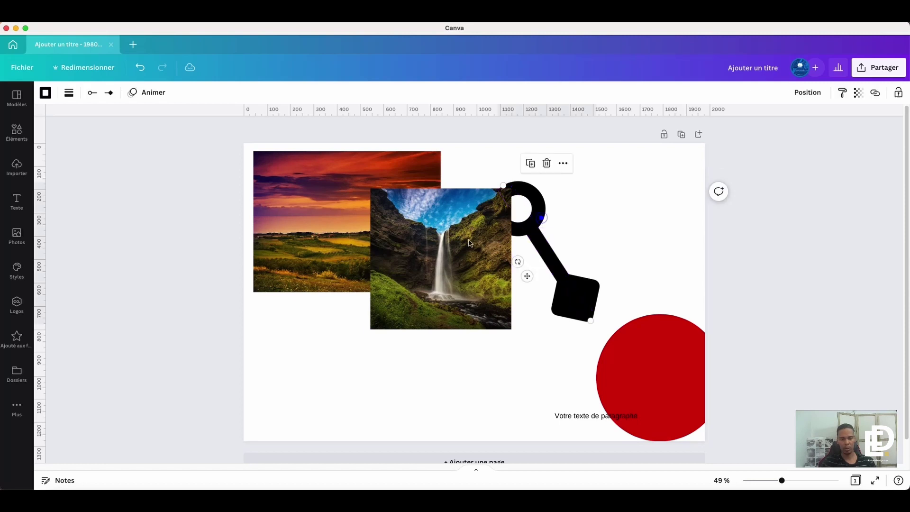
pyautogui.rightClick(450, 227)
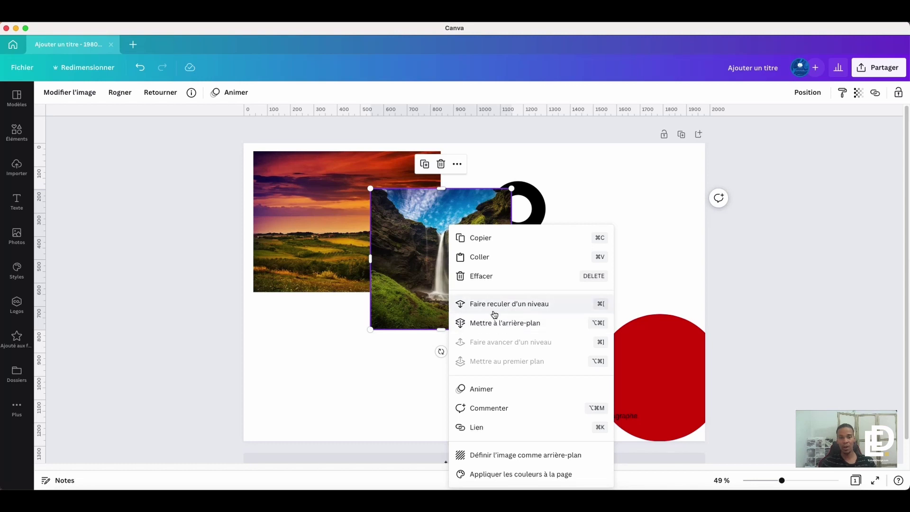
pyautogui.click(607, 187)
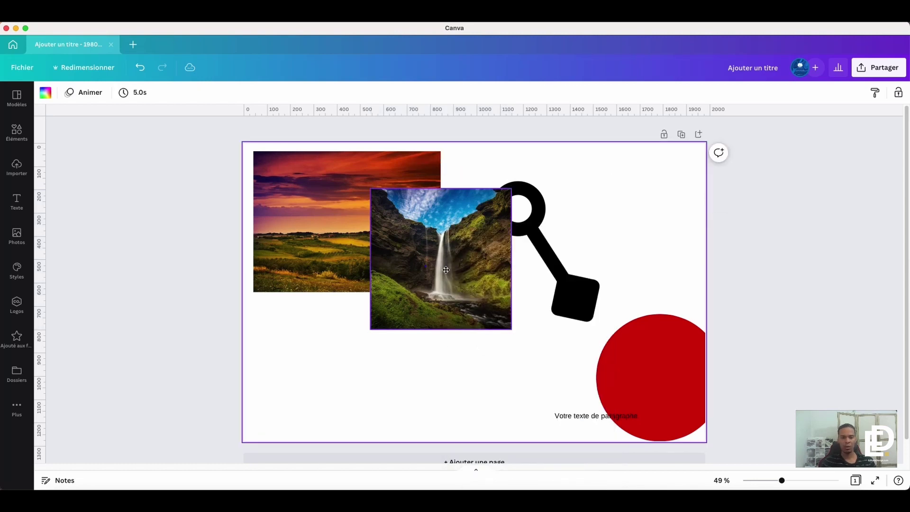
# Step: Move the waterfall photo back over the black line and red circle, and apply the landscape image's colours to the page
pyautogui.moveTo(441, 275); pyautogui.dragTo(585, 298)
pyautogui.click(421, 348)
pyautogui.rightClick(350, 224)
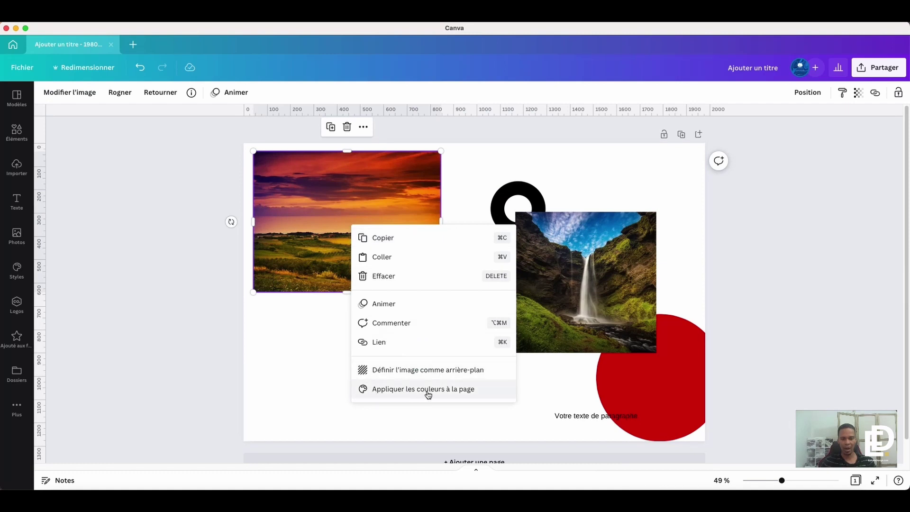
pyautogui.click(447, 394)
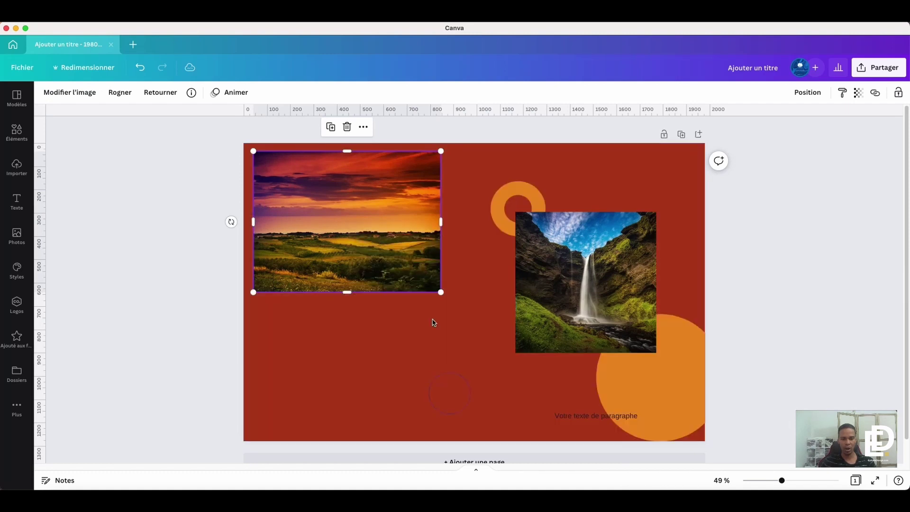
# Step: Apply the landscape image's colours to the page six times to cycle through different colour combinations
pyautogui.rightClick(383, 217)
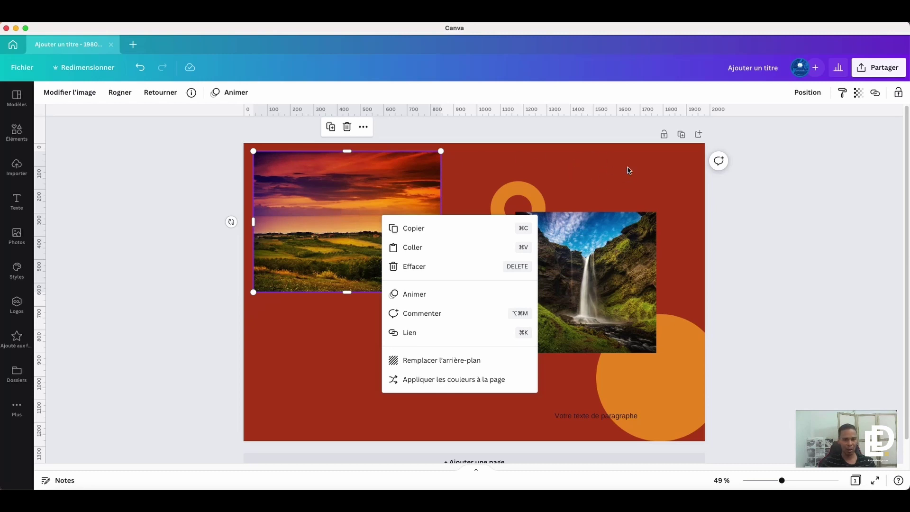
pyautogui.click(462, 382)
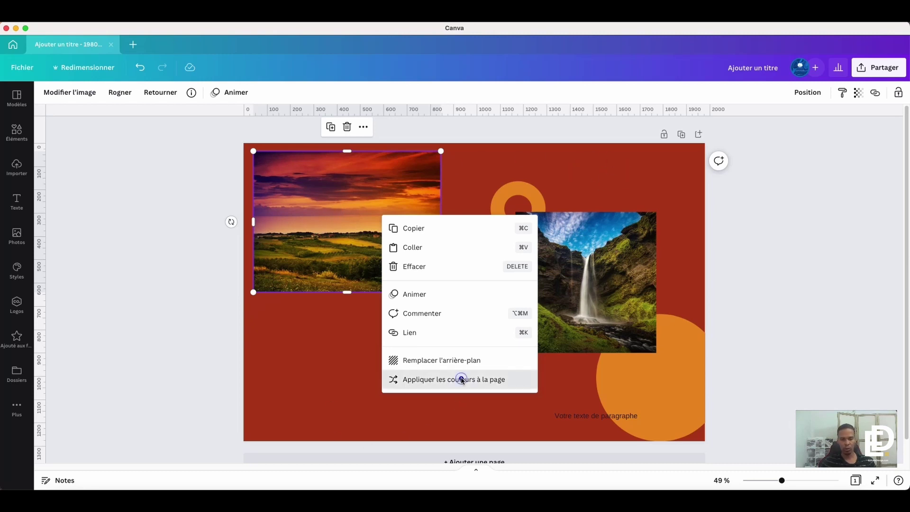
pyautogui.rightClick(393, 264)
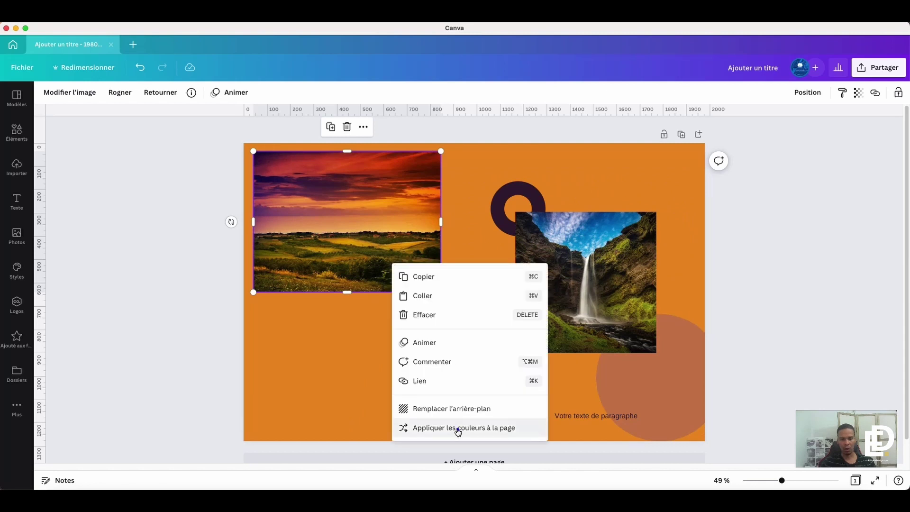
pyautogui.click(457, 426)
pyautogui.rightClick(390, 261)
pyautogui.click(448, 428)
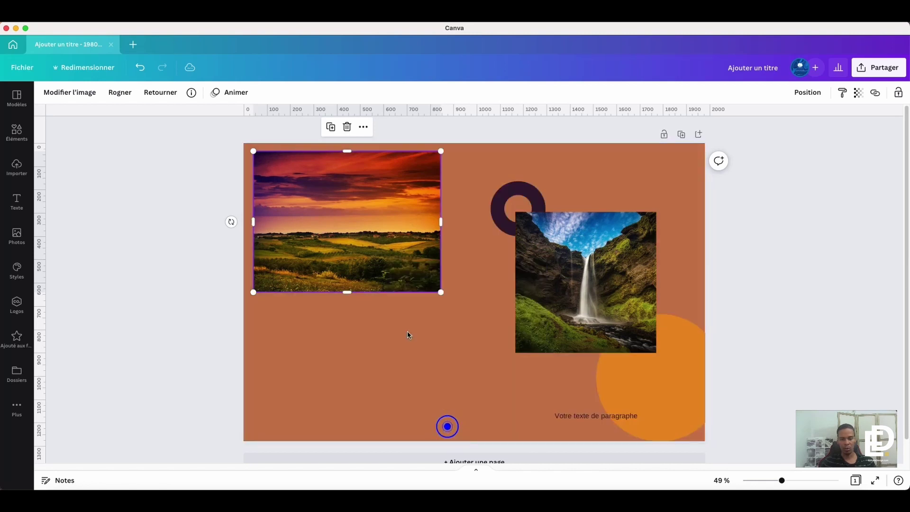
pyautogui.rightClick(375, 241)
pyautogui.click(437, 404)
pyautogui.rightClick(382, 244)
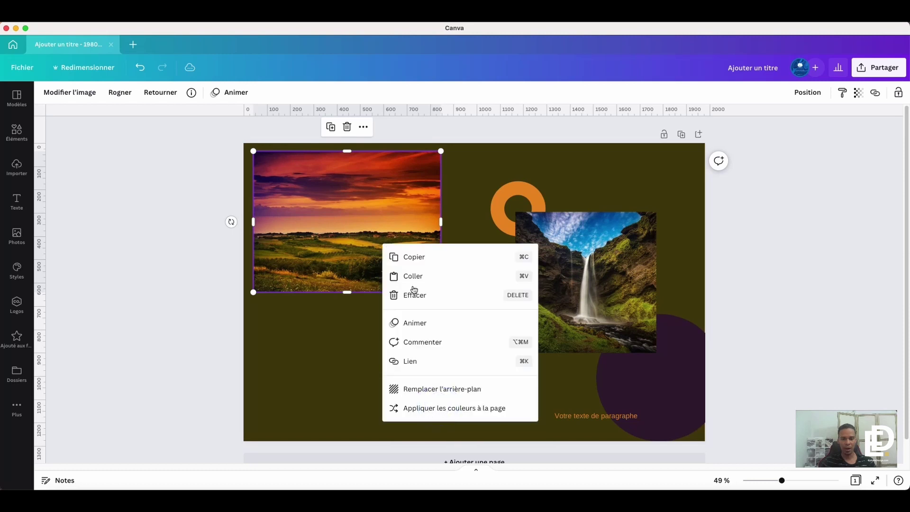
pyautogui.click(443, 410)
pyautogui.rightClick(371, 282)
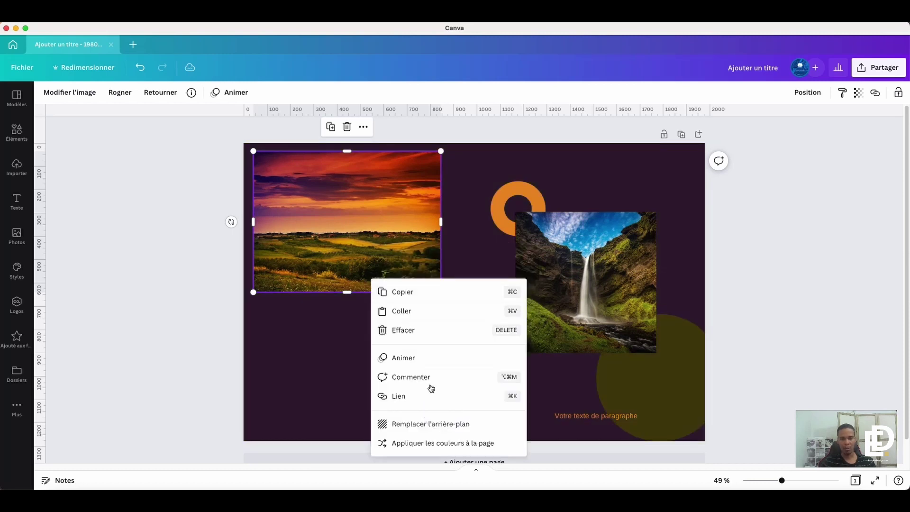
pyautogui.click(432, 441)
# Step: Apply the waterfall photo's colours to the page four times, cycling to a brown background with a dark circle
pyautogui.click(582, 308)
pyautogui.rightClick(584, 307)
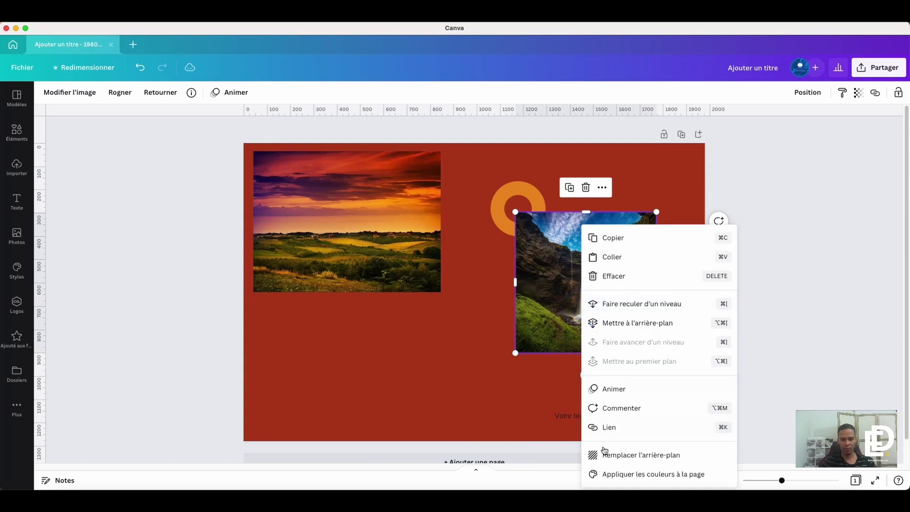
pyautogui.click(612, 470)
pyautogui.rightClick(570, 332)
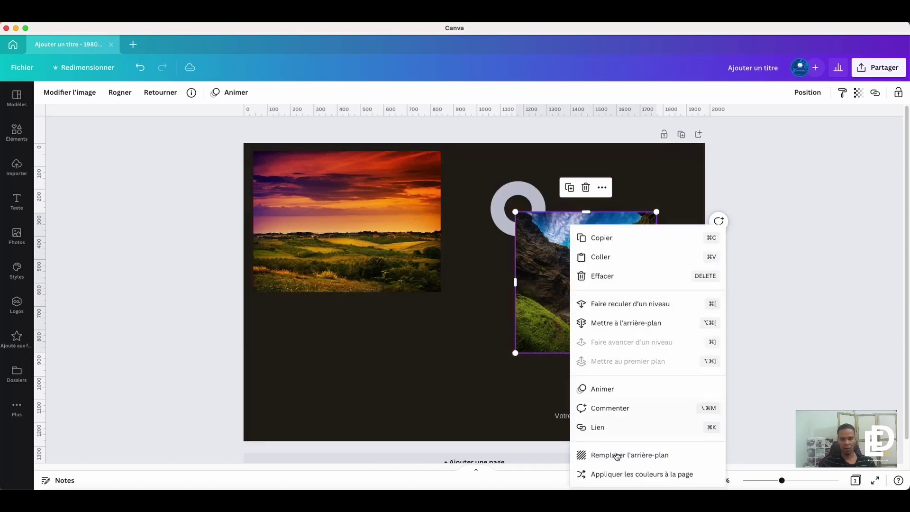
pyautogui.click(609, 477)
pyautogui.rightClick(580, 308)
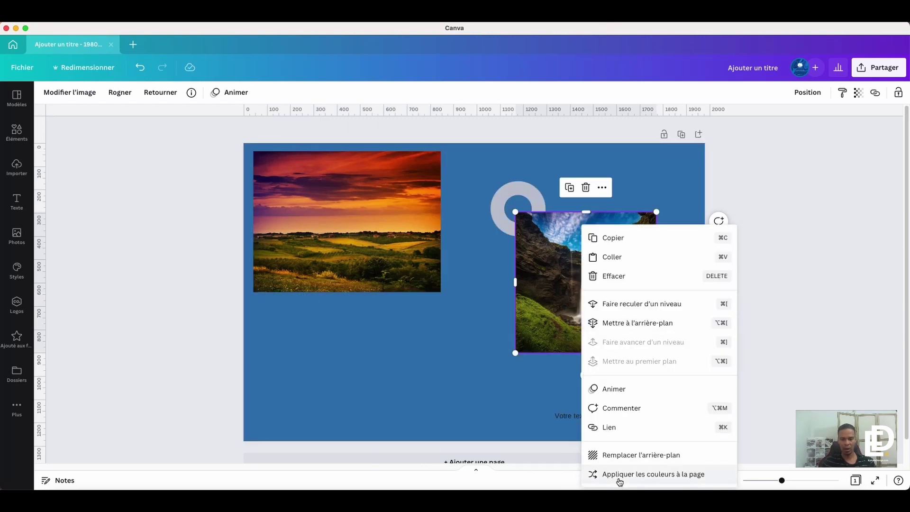
pyautogui.click(619, 481)
pyautogui.rightClick(581, 305)
pyautogui.click(619, 479)
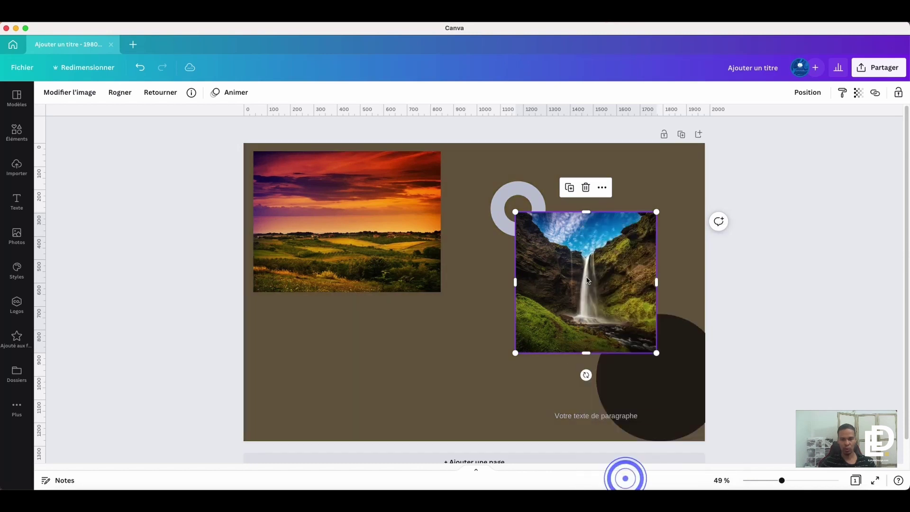
# Step: Overlap the waterfall photo with the landscape image, look at its background replacement option, and move the photo back over the ring-ended line
pyautogui.moveTo(598, 280); pyautogui.dragTo(359, 279)
pyautogui.click(524, 327)
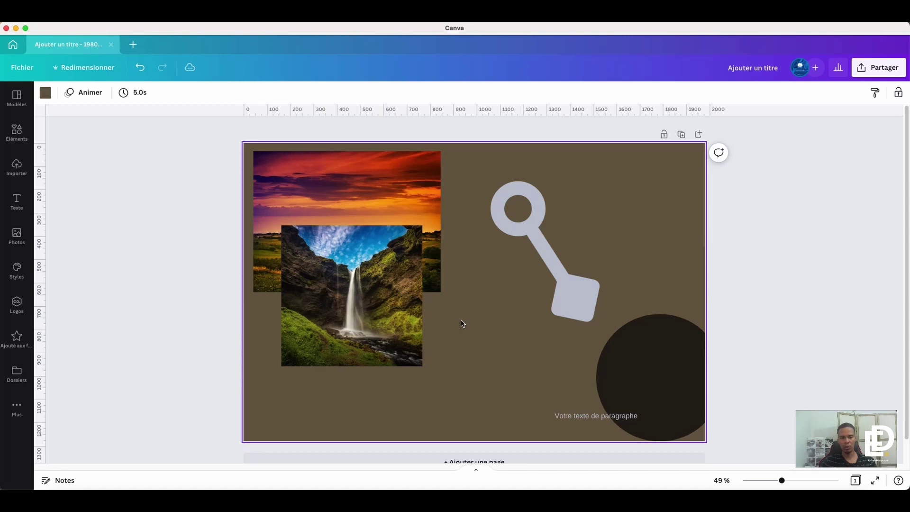
pyautogui.moveTo(366, 286); pyautogui.dragTo(423, 281)
pyautogui.click(353, 220)
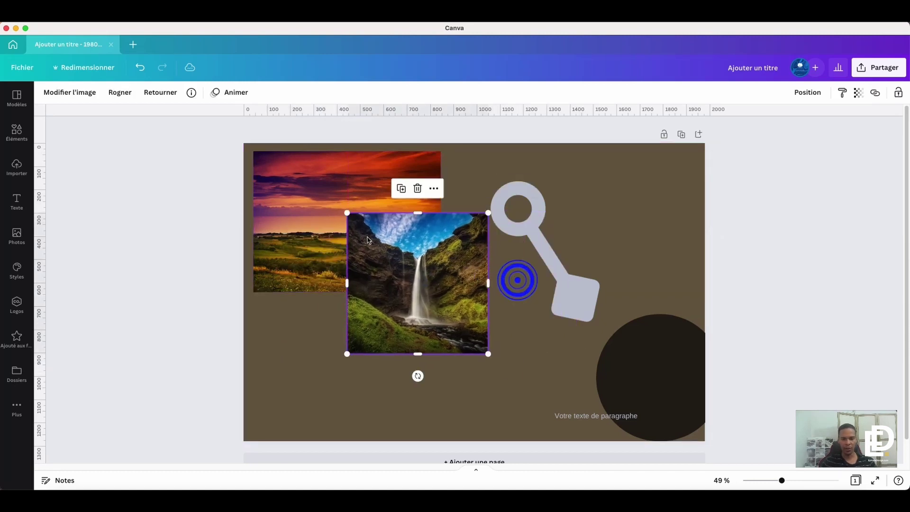
pyautogui.rightClick(393, 247)
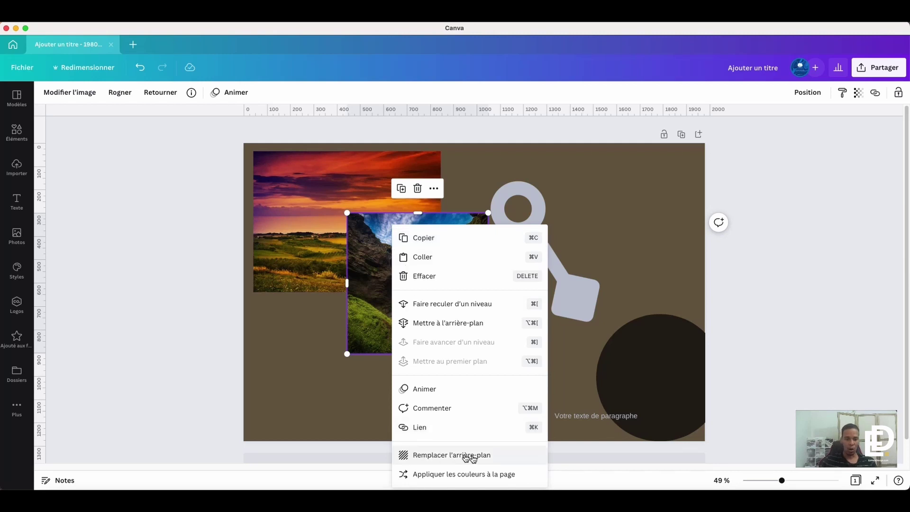
pyautogui.click(335, 380)
pyautogui.moveTo(350, 266); pyautogui.dragTo(488, 265)
# Step: Move the landscape image slightly past the page's upper-left corner and enlarge it until it covers the whole page
pyautogui.moveTo(314, 195)
pyautogui.mouseDown()
pyautogui.moveTo(328, 204)
pyautogui.moveTo(384, 191)
pyautogui.moveTo(340, 212)
pyautogui.moveTo(281, 172)
pyautogui.moveTo(310, 189)
pyautogui.mouseUp()
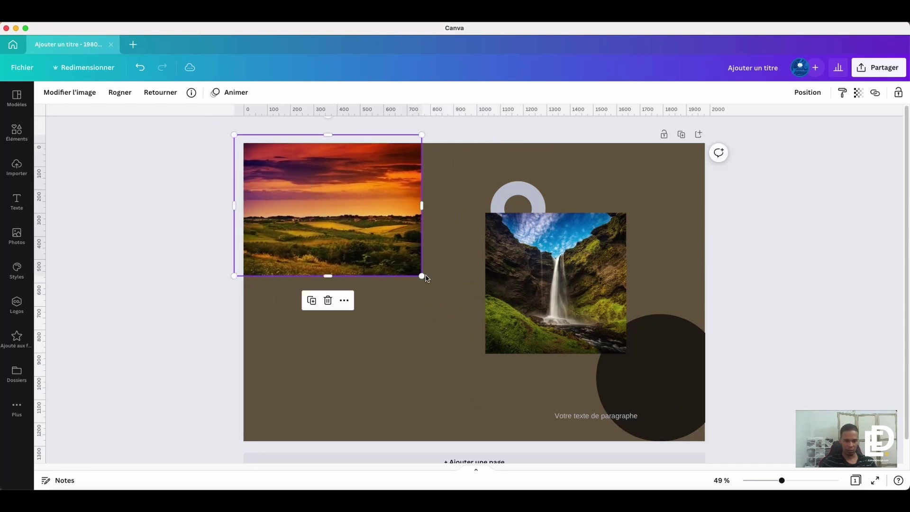
pyautogui.moveTo(422, 274); pyautogui.dragTo(766, 333)
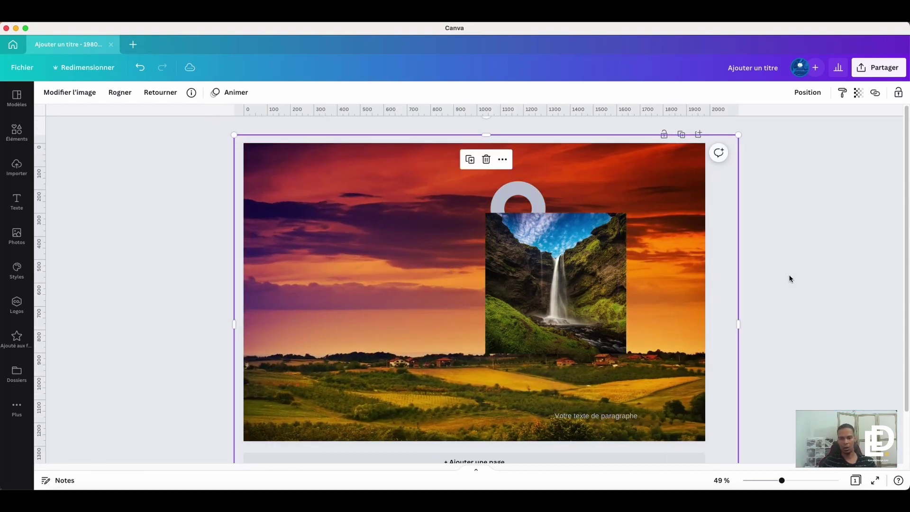
pyautogui.click(150, 215)
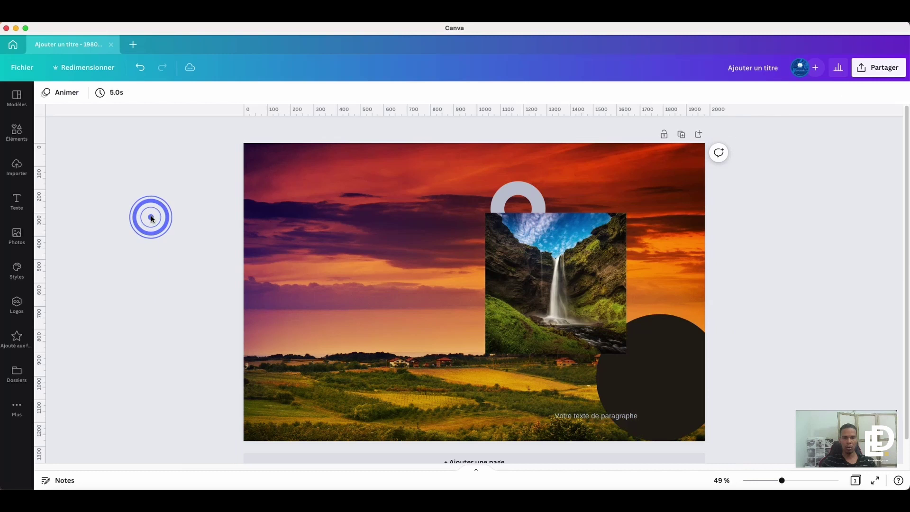
pyautogui.click(379, 224)
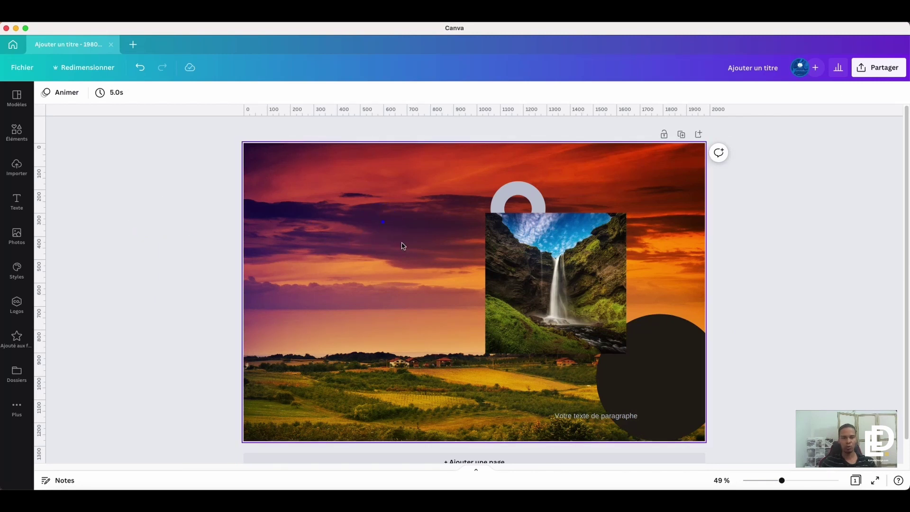
pyautogui.click(390, 268)
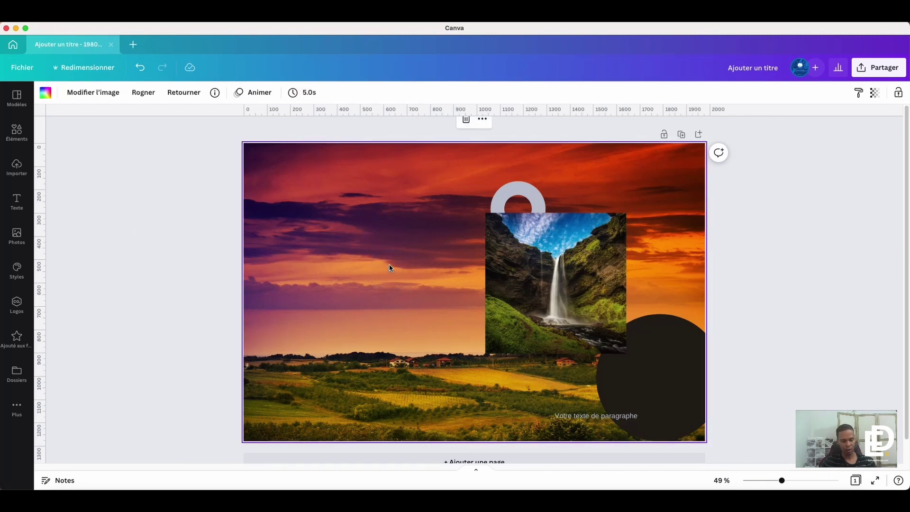
# Step: Undo the landscape image's enlargement and move the image fully inside the page, beside the waterfall photo
pyautogui.press('super+z')
pyautogui.click(136, 67)
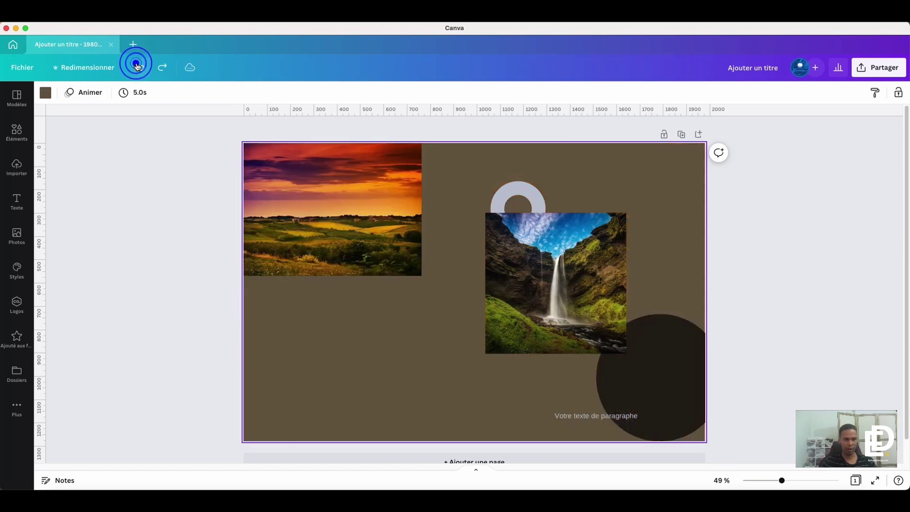
pyautogui.moveTo(329, 201); pyautogui.dragTo(360, 242)
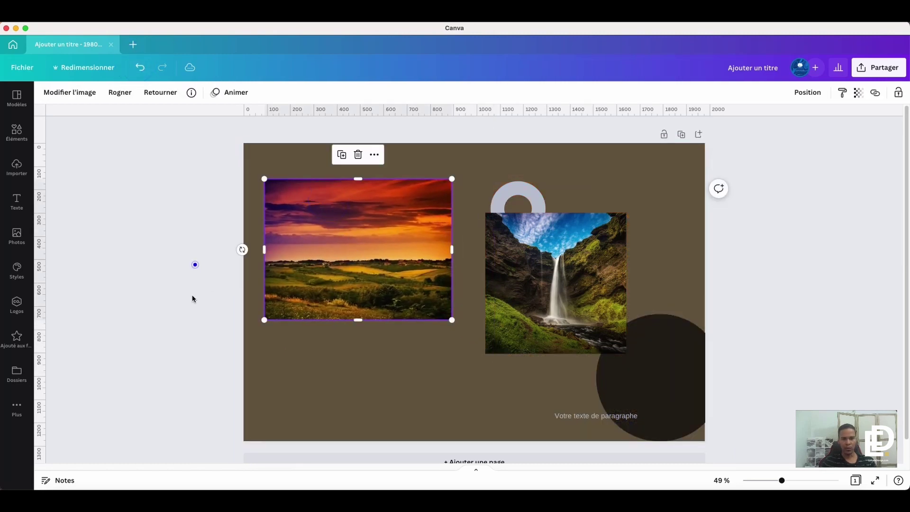
pyautogui.click(195, 264)
# Step: Replace the page background with the landscape image
pyautogui.click(345, 254)
pyautogui.rightClick(339, 274)
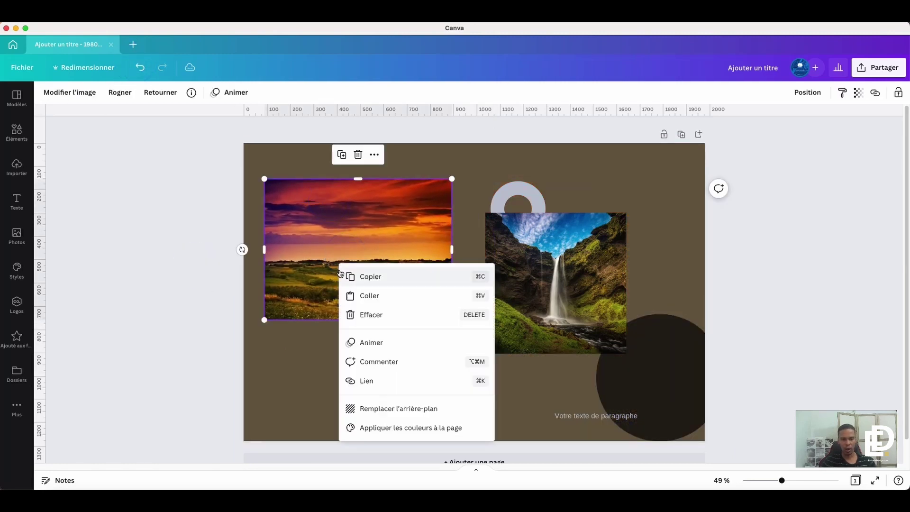
pyautogui.click(420, 409)
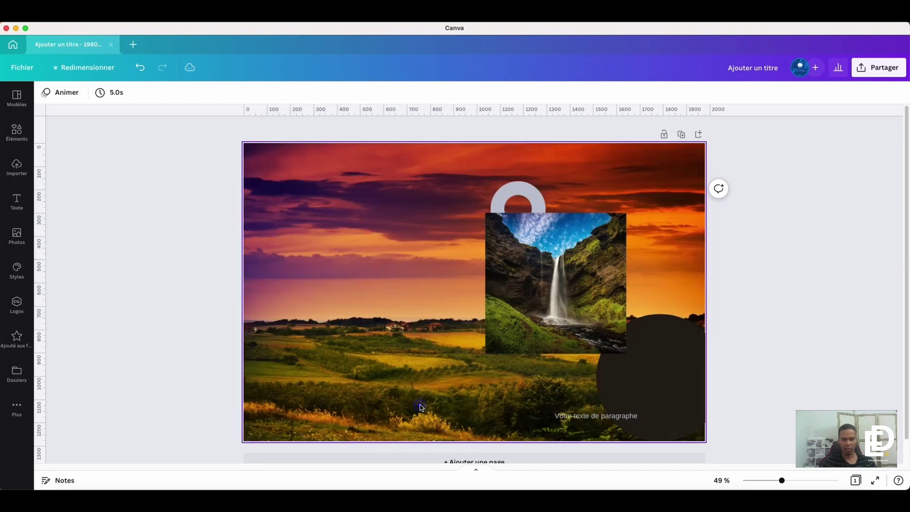
pyautogui.click(172, 328)
# Step: Rearrange the waterfall photo, dark circle, ring-ended line and paragraph text over the landscape background
pyautogui.moveTo(572, 280); pyautogui.dragTo(410, 288)
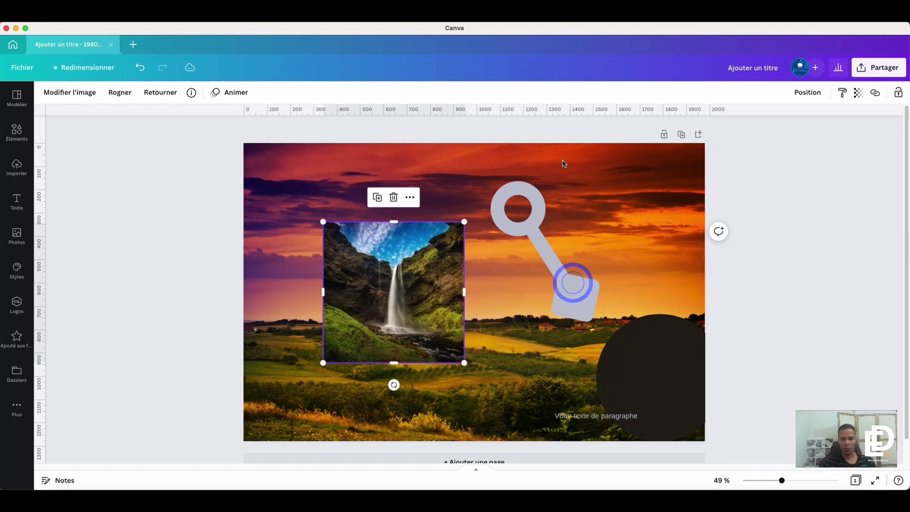
pyautogui.moveTo(671, 322); pyautogui.dragTo(686, 213)
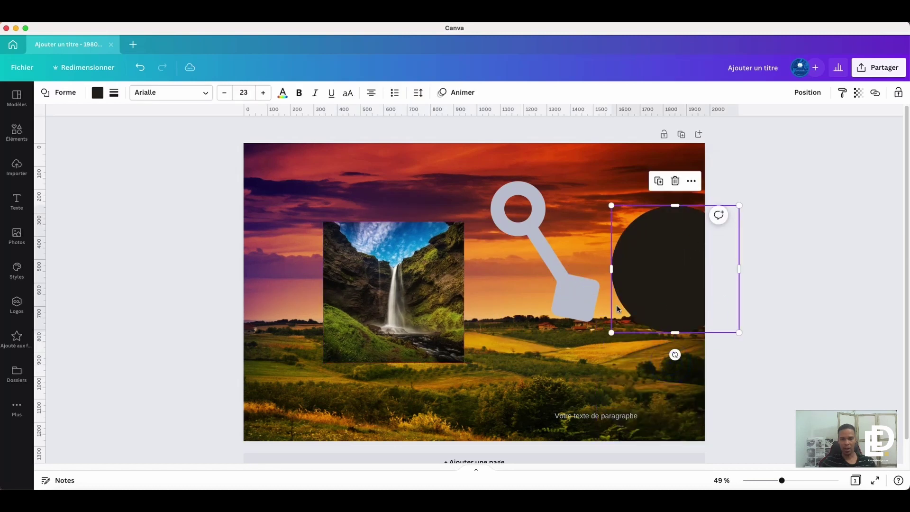
pyautogui.moveTo(543, 254); pyautogui.dragTo(519, 285)
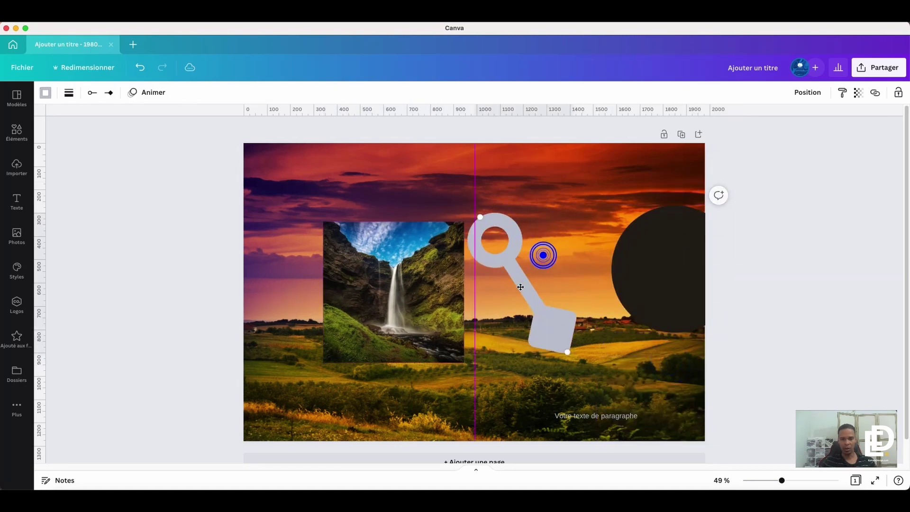
pyautogui.moveTo(597, 416); pyautogui.dragTo(601, 390)
pyautogui.click(562, 163)
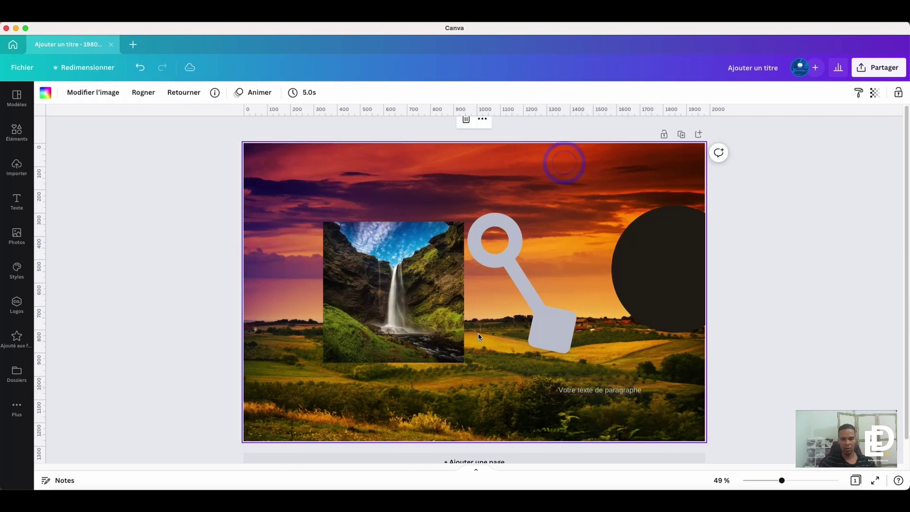
# Step: Reposition the landscape image vertically within the page background so that its lowest part shows
pyautogui.doubleClick(353, 203)
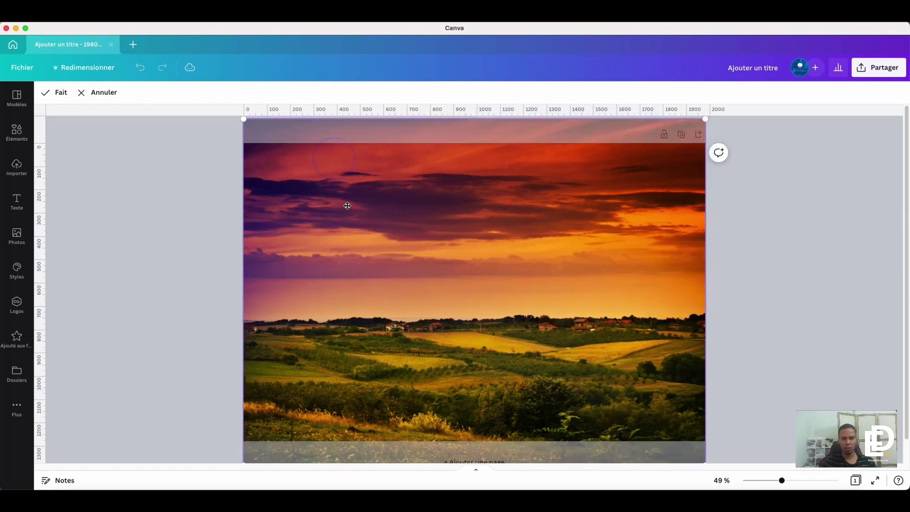
pyautogui.moveTo(457, 221); pyautogui.dragTo(522, 267)
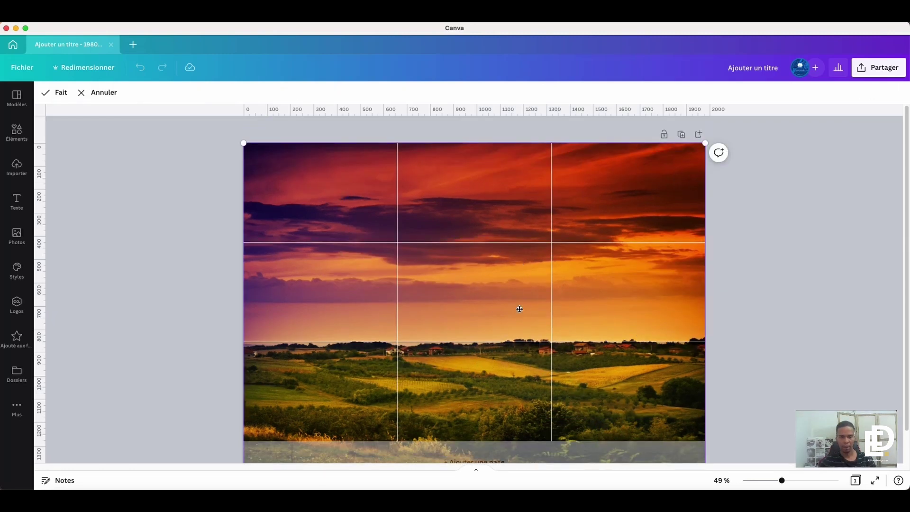
pyautogui.moveTo(519, 308); pyautogui.dragTo(514, 283)
pyautogui.moveTo(511, 344); pyautogui.dragTo(509, 349)
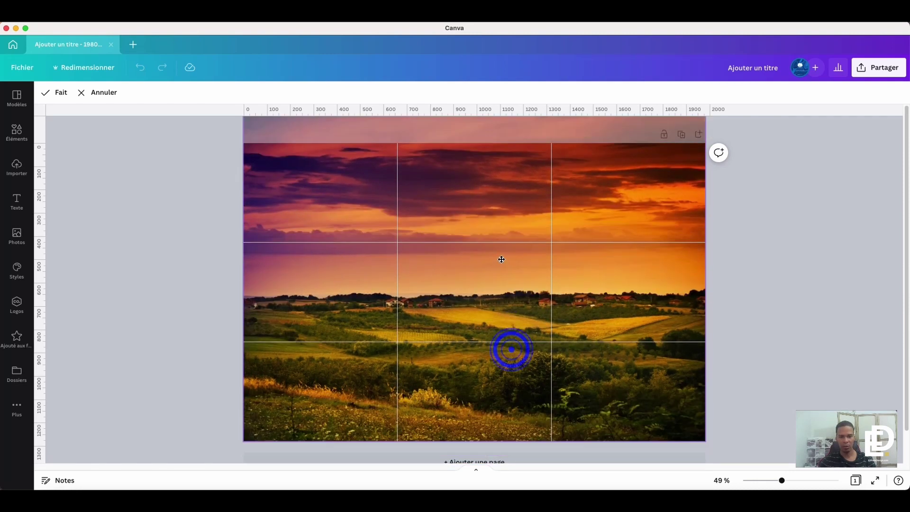
pyautogui.moveTo(498, 204); pyautogui.dragTo(491, 222)
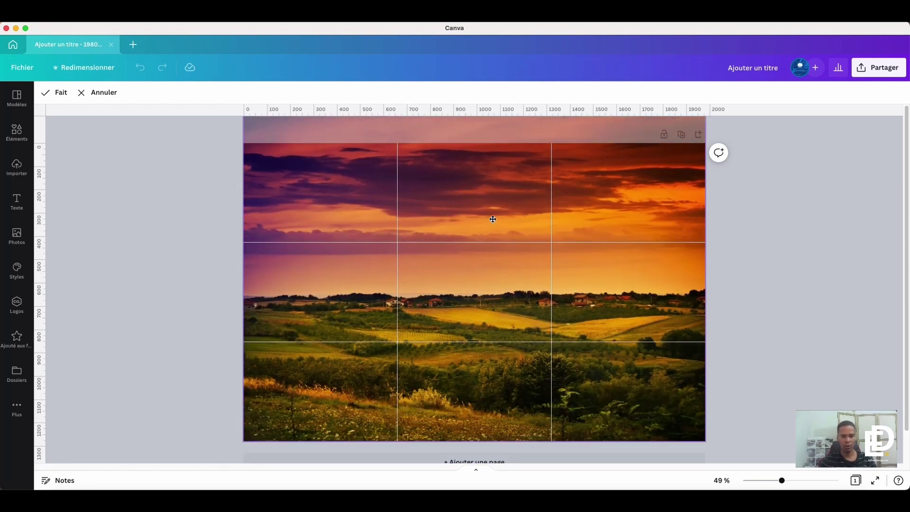
pyautogui.moveTo(492, 219); pyautogui.dragTo(514, 244)
pyautogui.click(741, 244)
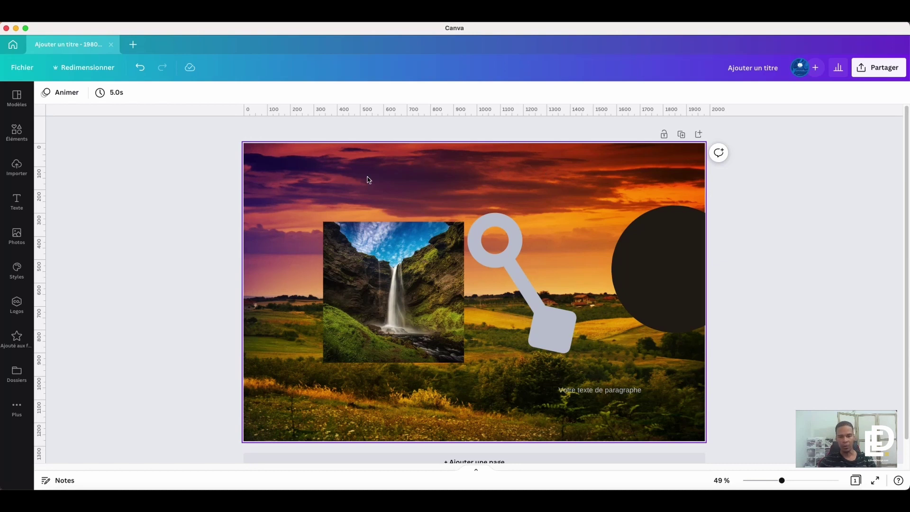
# Step: Try replacing the page background with the waterfall photo, and undo the replacement
pyautogui.rightClick(410, 251)
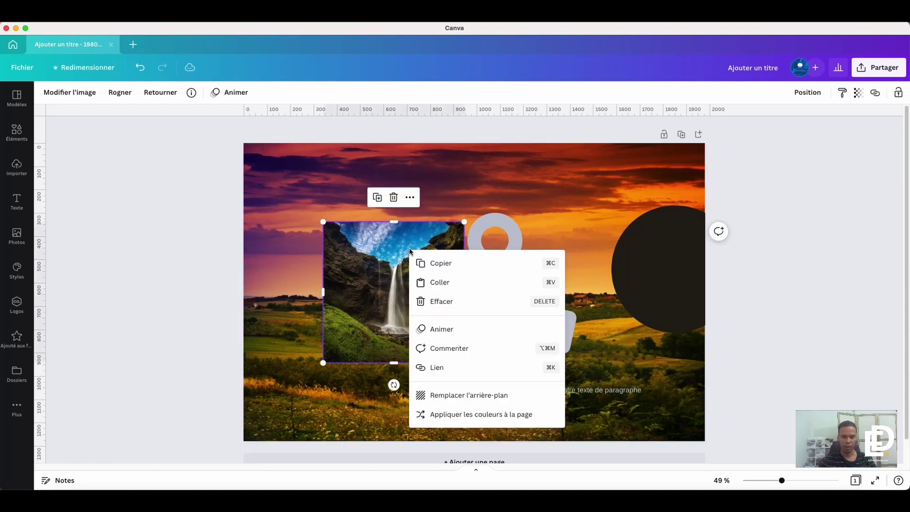
pyautogui.click(471, 393)
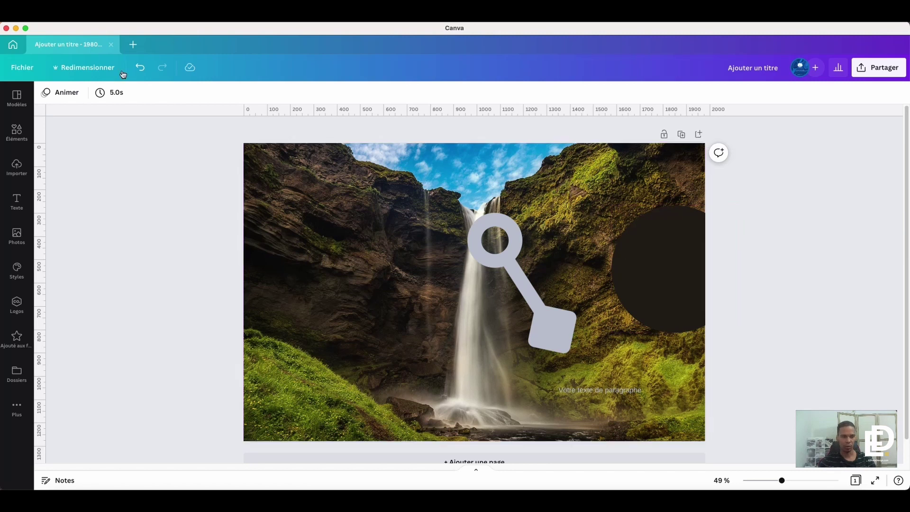
pyautogui.click(139, 68)
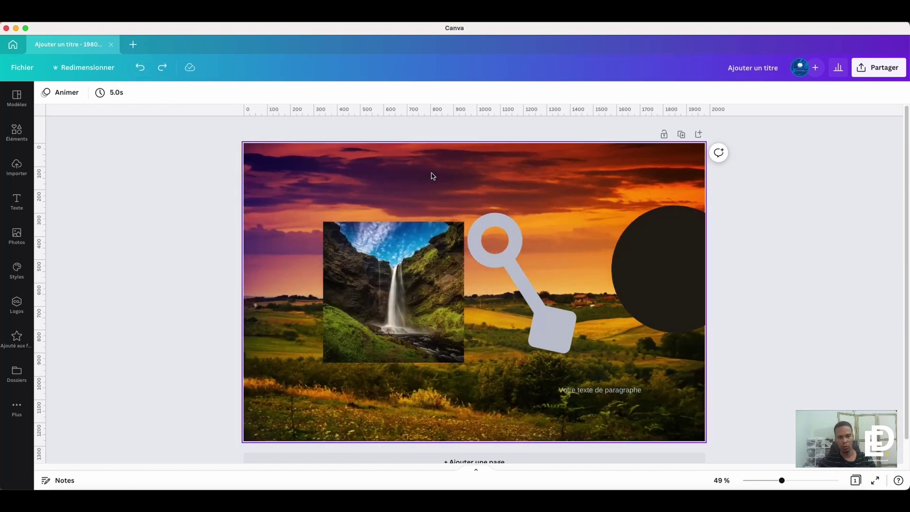
# Step: Detach the landscape image from the page background, shrink it and place it in the page's upper-left corner
pyautogui.rightClick(525, 172)
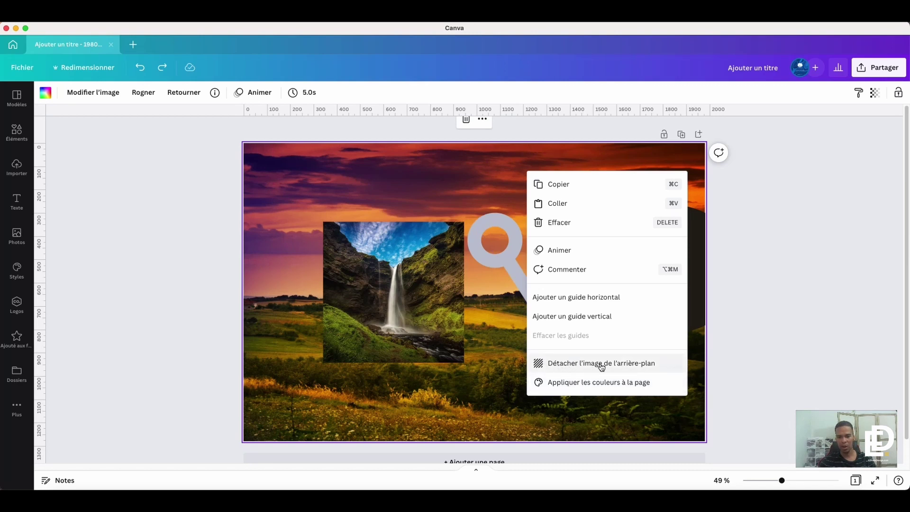
pyautogui.click(640, 363)
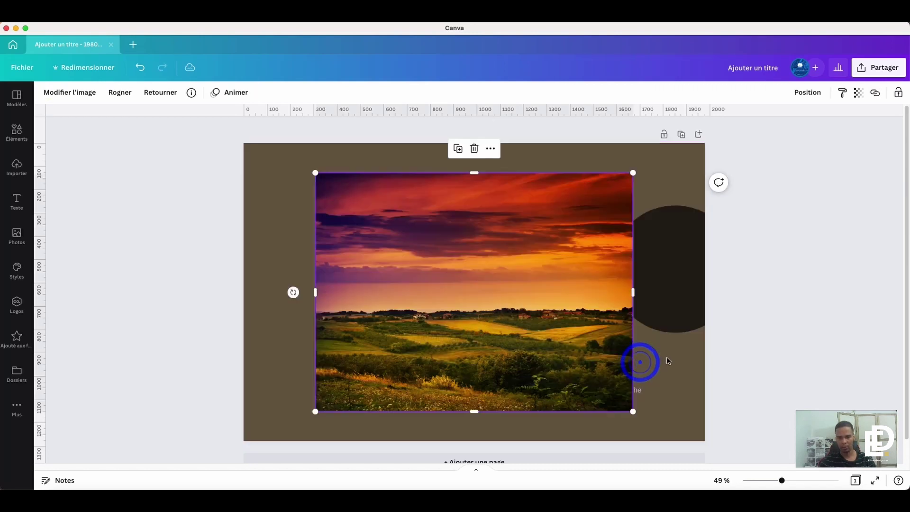
pyautogui.moveTo(540, 238); pyautogui.dragTo(564, 247)
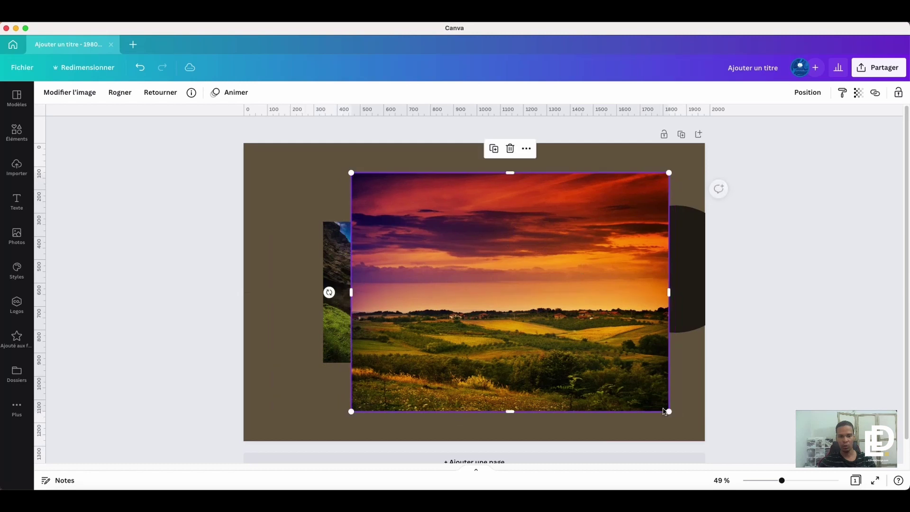
pyautogui.moveTo(642, 388); pyautogui.dragTo(518, 273)
pyautogui.moveTo(457, 214); pyautogui.dragTo(349, 179)
# Step: Replace the page background with the waterfall photo and move the landscape image down onto the left half of the page
pyautogui.moveTo(437, 325); pyautogui.dragTo(451, 367)
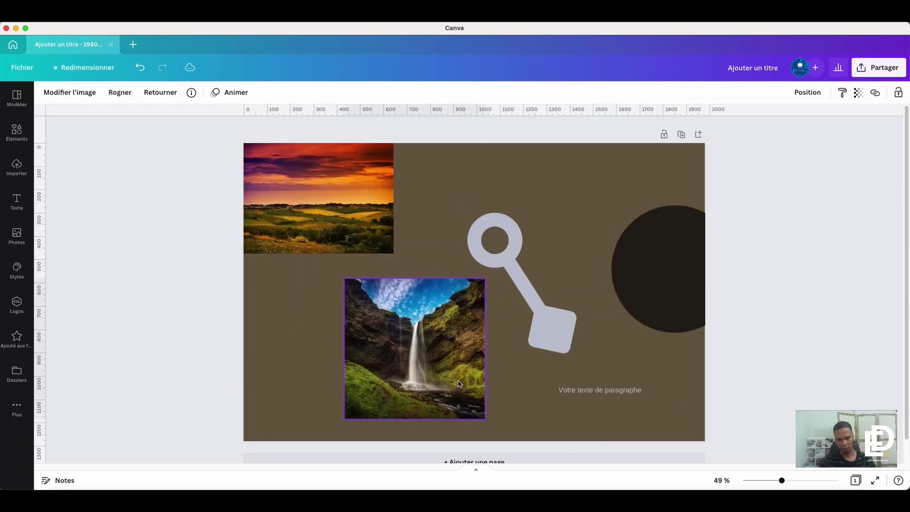
pyautogui.rightClick(452, 370)
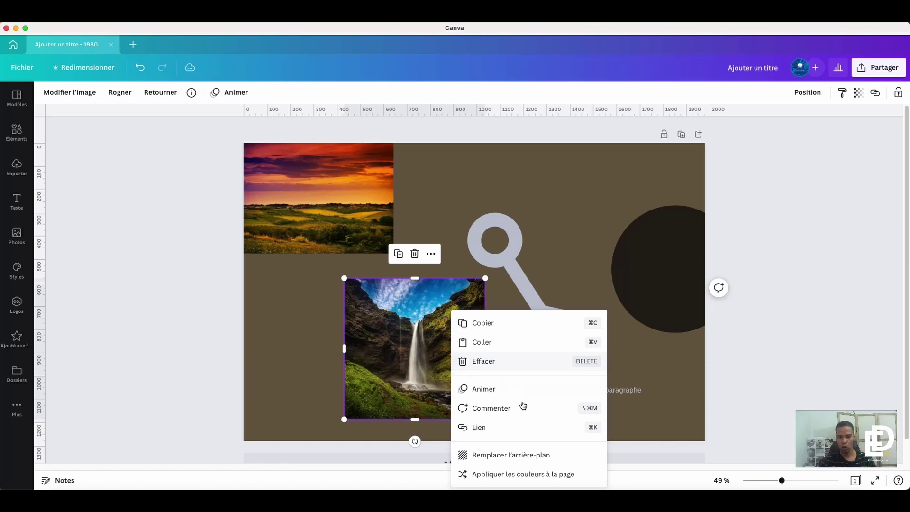
pyautogui.click(533, 459)
pyautogui.moveTo(341, 236); pyautogui.dragTo(377, 314)
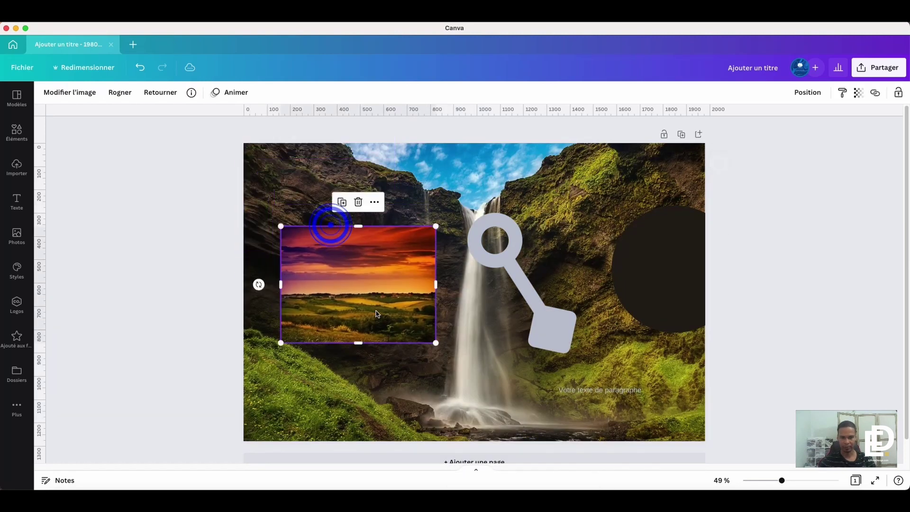
pyautogui.click(855, 285)
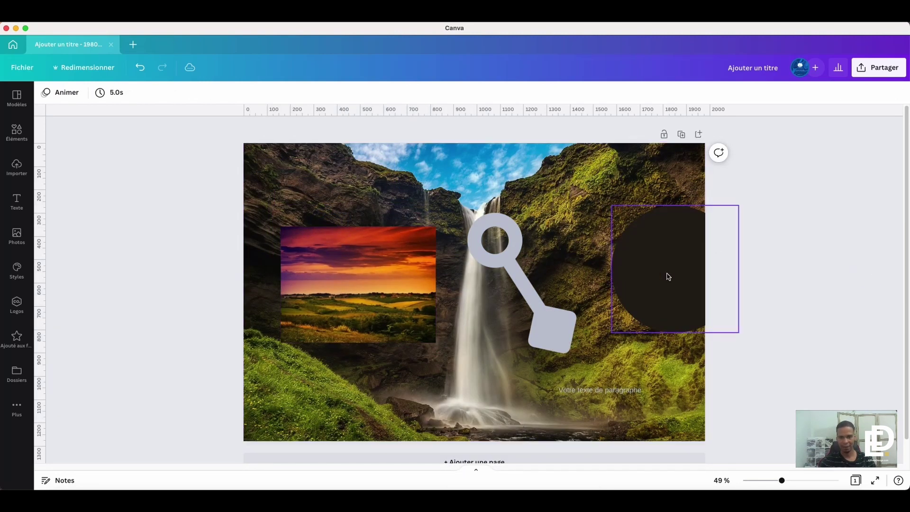
# Step: Move the dark circle fully inside the page, near its right edge
pyautogui.moveTo(667, 276); pyautogui.dragTo(624, 278)
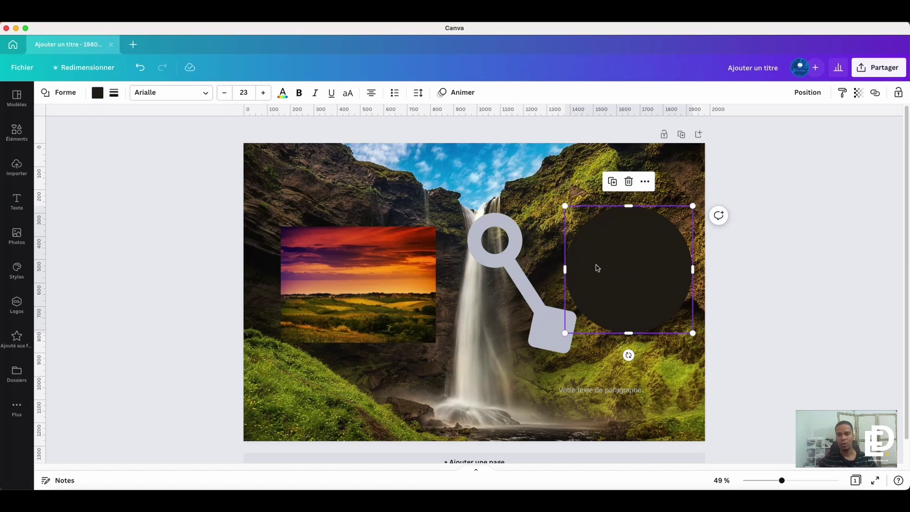
pyautogui.moveTo(190, 161); pyautogui.dragTo(767, 383)
pyautogui.click(752, 280)
pyautogui.click(658, 268)
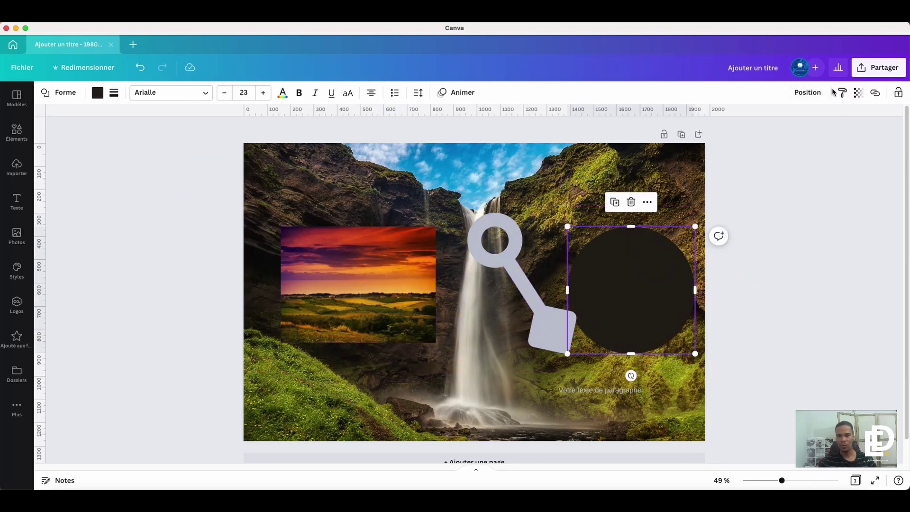
# Step: Arrange the landscape image at the page's left edge, the dark circle at the upper right and the ring-ended line between them
pyautogui.moveTo(663, 284); pyautogui.dragTo(546, 259)
pyautogui.moveTo(382, 322); pyautogui.dragTo(538, 308)
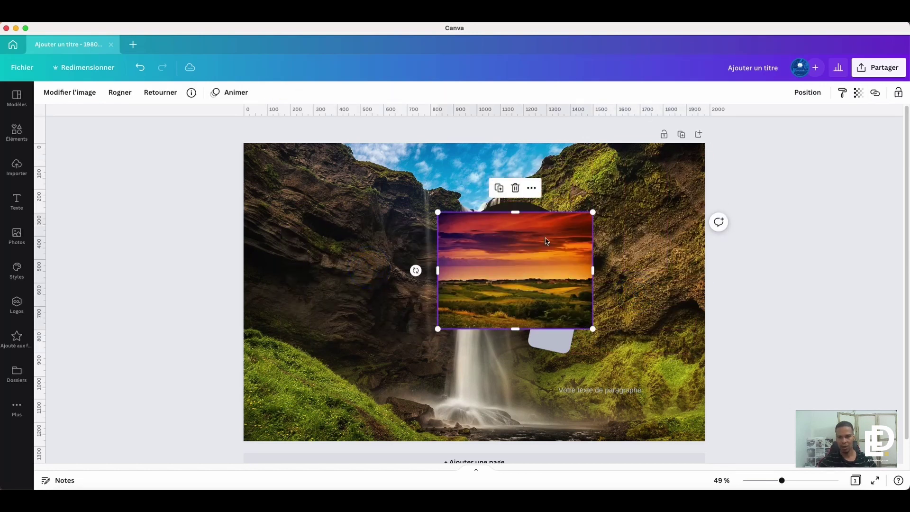
pyautogui.moveTo(545, 241); pyautogui.dragTo(351, 205)
pyautogui.moveTo(518, 227); pyautogui.dragTo(600, 232)
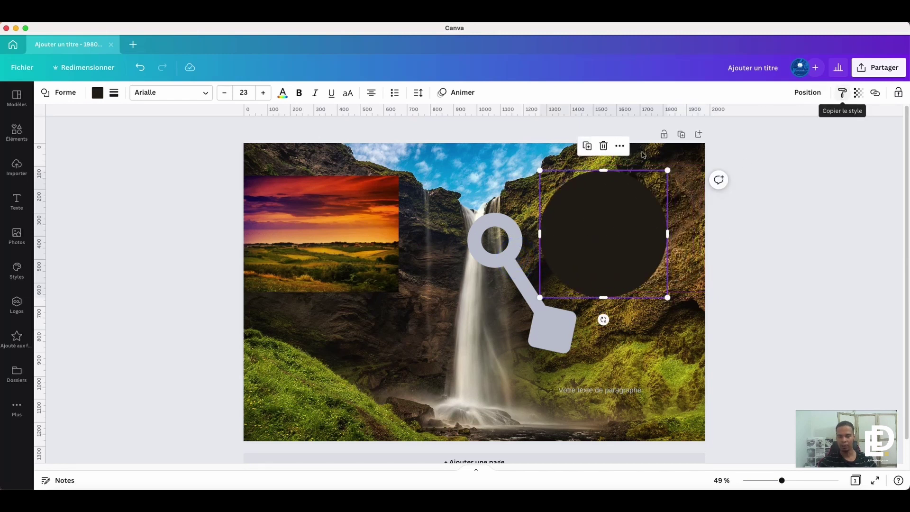
pyautogui.moveTo(609, 229); pyautogui.dragTo(624, 231)
pyautogui.moveTo(504, 260); pyautogui.dragTo(480, 222)
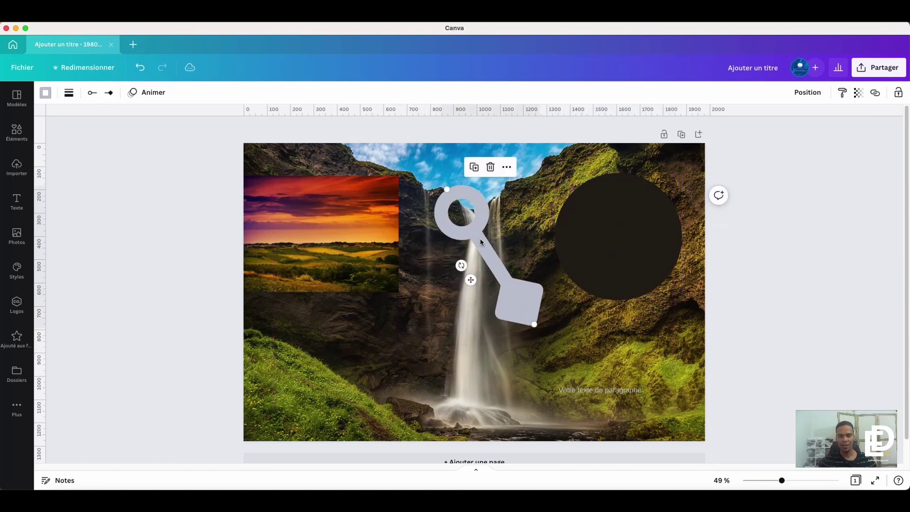
# Step: Enlarge the paragraph text to size 51.1 and colour it white
pyautogui.click(589, 393)
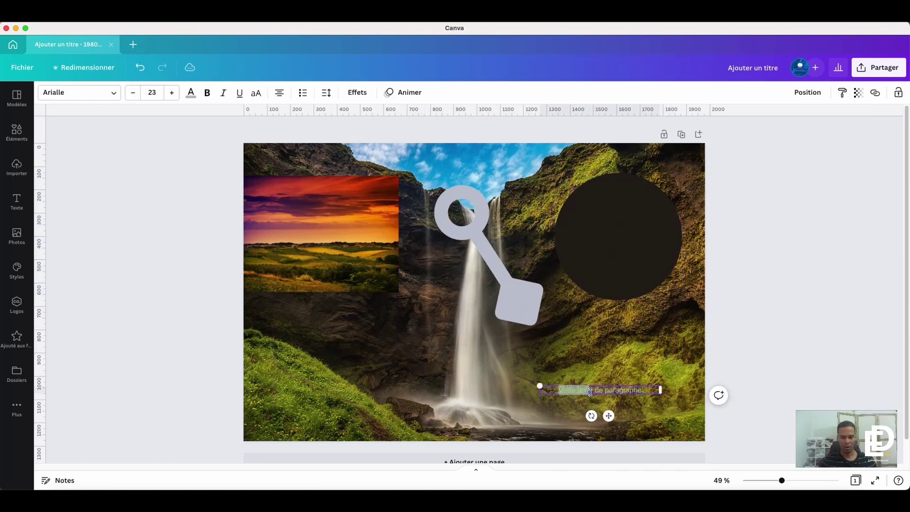
pyautogui.moveTo(540, 383); pyautogui.dragTo(393, 376)
pyautogui.doubleClick(538, 385)
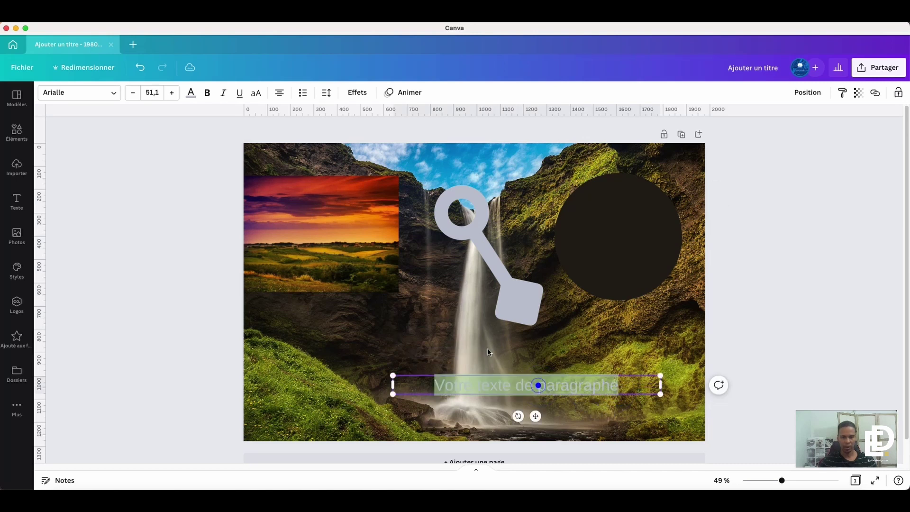
pyautogui.click(190, 93)
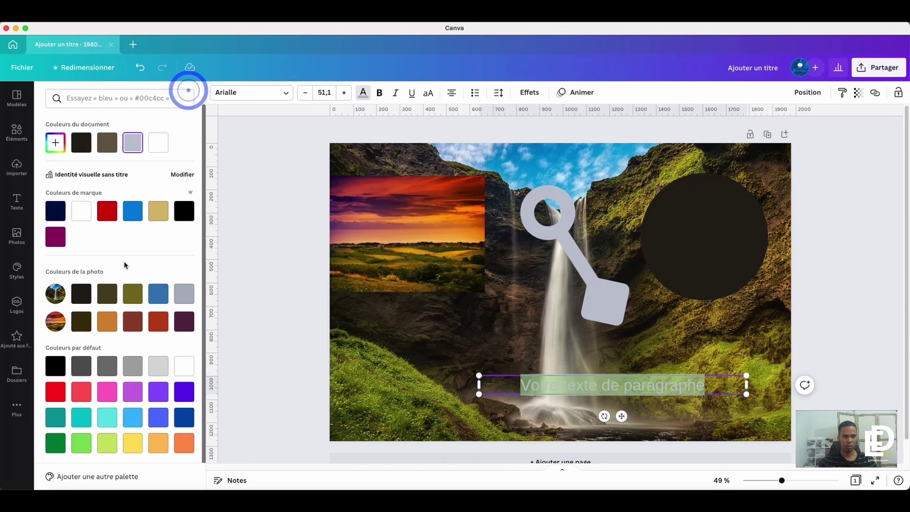
pyautogui.click(158, 211)
pyautogui.click(158, 142)
pyautogui.click(318, 259)
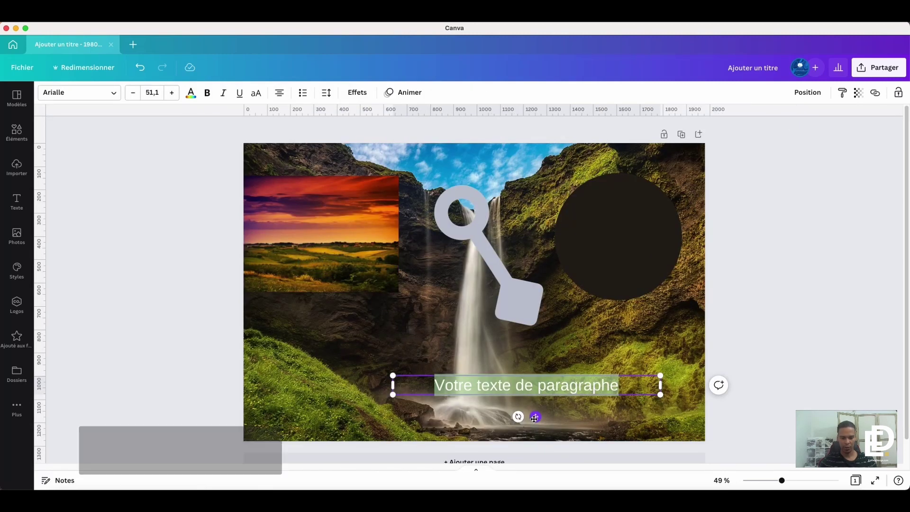
# Step: Duplicate the paragraph text and spread the two copies, one lower right and one higher up on the left
pyautogui.keyDown('alt'); pyautogui.moveTo(534, 417); pyautogui.dragTo(448, 384); pyautogui.keyUp('alt')
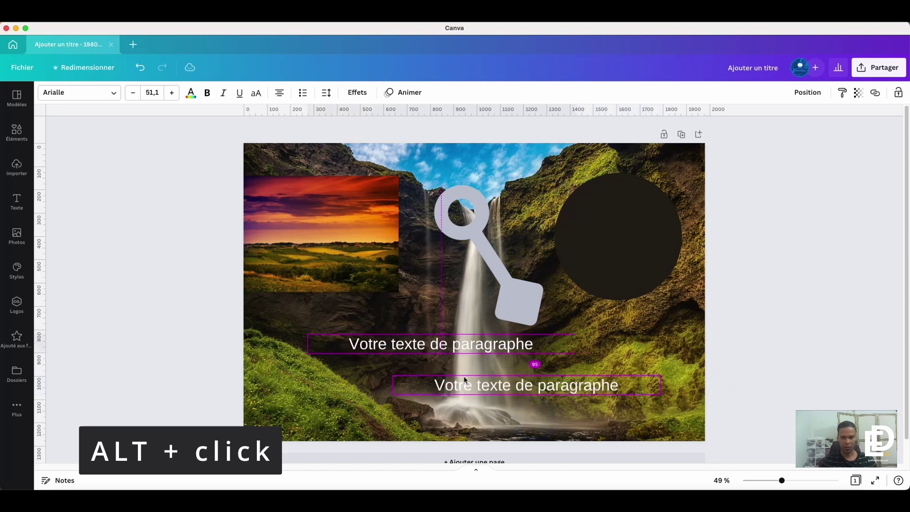
pyautogui.click(776, 292)
pyautogui.moveTo(566, 393); pyautogui.dragTo(611, 377)
pyautogui.moveTo(433, 344); pyautogui.dragTo(417, 337)
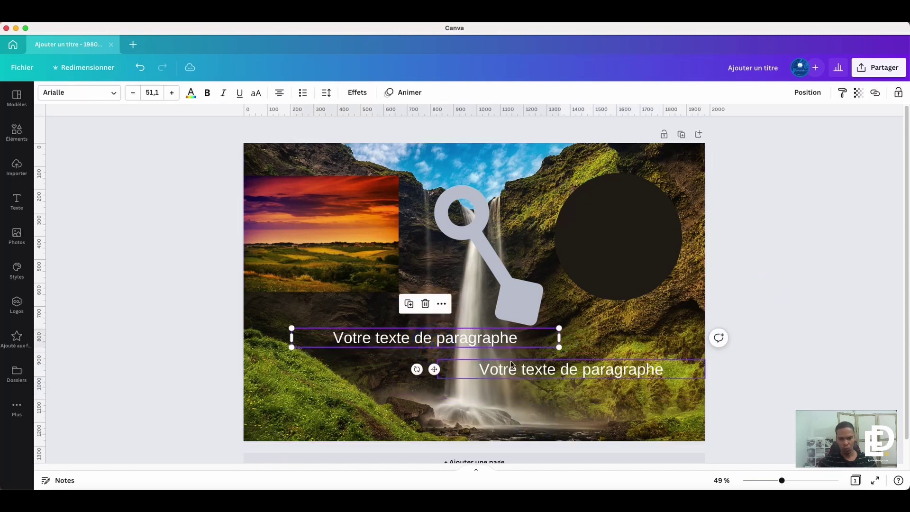
# Step: Duplicate the upper paragraph text, place the copy below the other texts, and delete that copy
pyautogui.click(409, 303)
pyautogui.moveTo(482, 345); pyautogui.dragTo(484, 392)
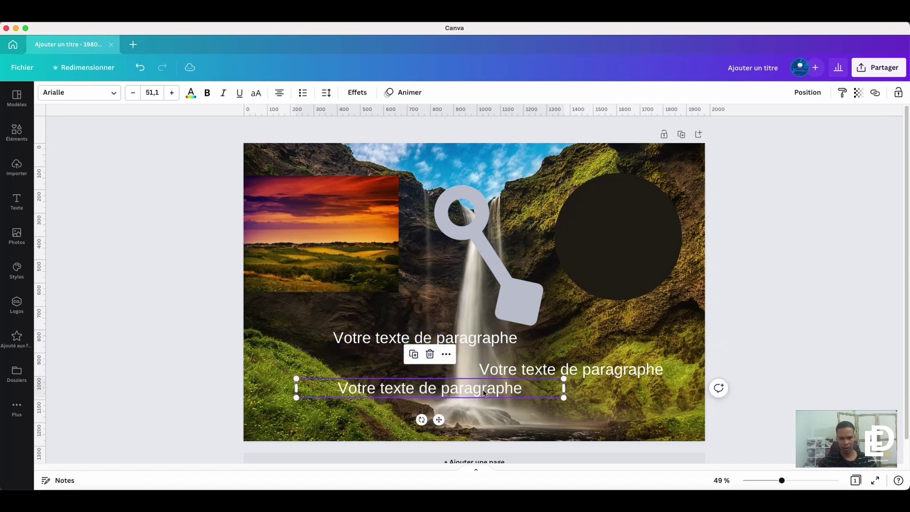
pyautogui.press('Delete')
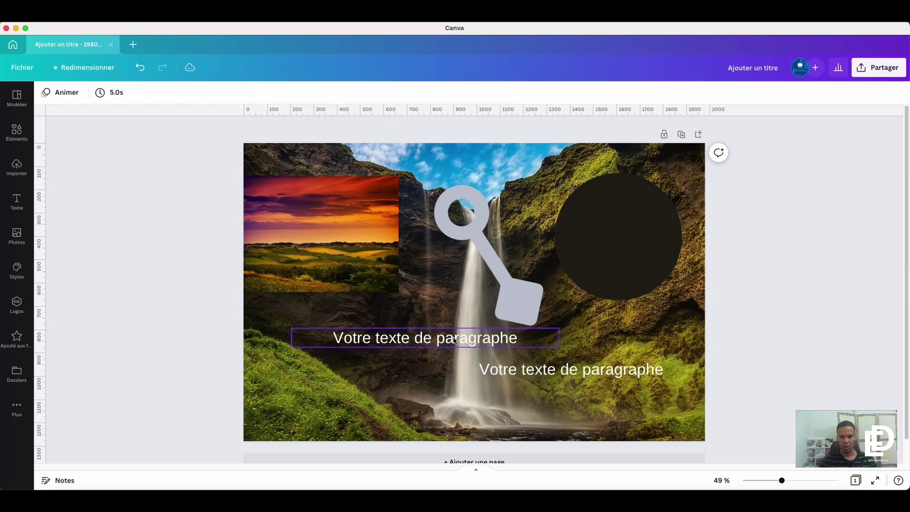
# Step: Shift the upper text left and set the lower paragraph text's font to Barbra SemiCondensed from the Titrage category
pyautogui.moveTo(456, 337); pyautogui.dragTo(421, 334)
pyautogui.click(553, 362)
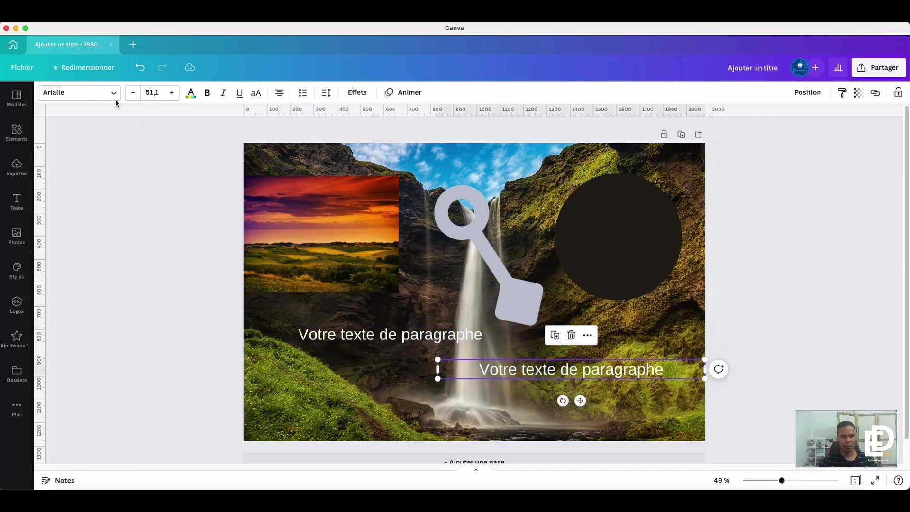
pyautogui.click(100, 93)
pyautogui.scroll(-20, 114, 285)
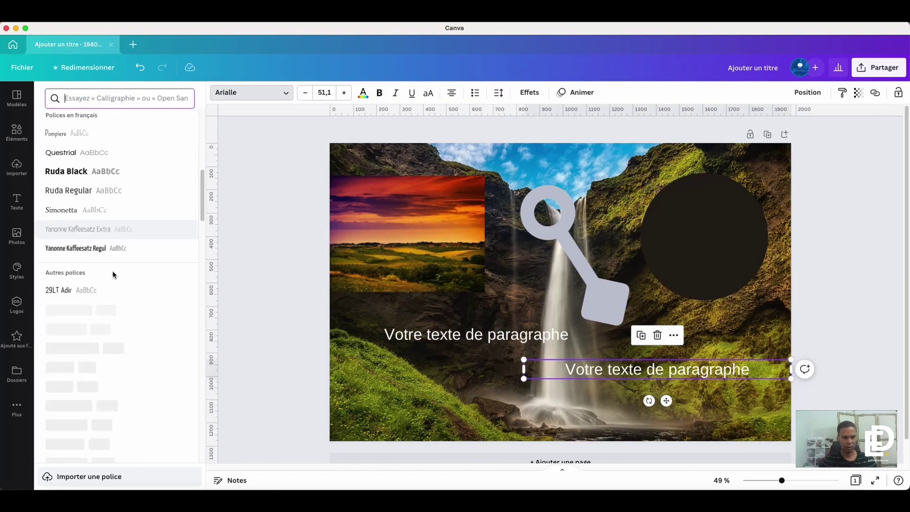
pyautogui.scroll(15, 112, 275)
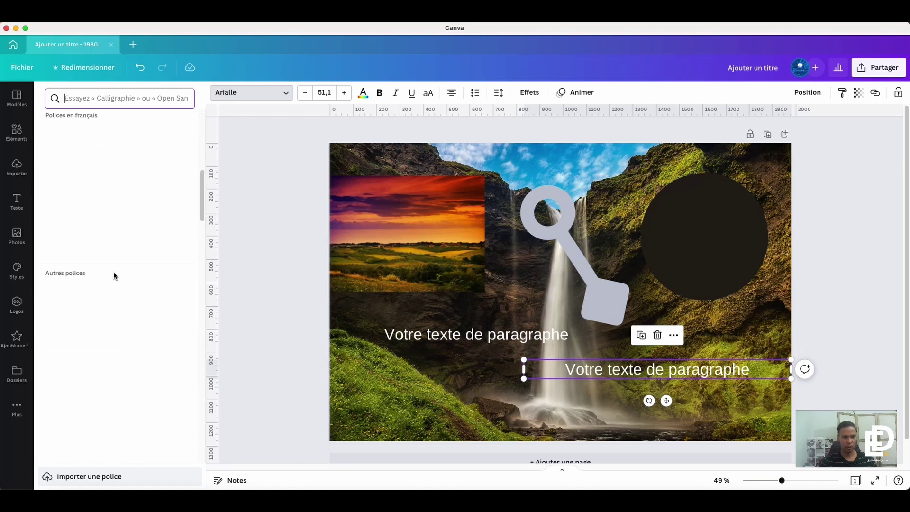
pyautogui.click(102, 97)
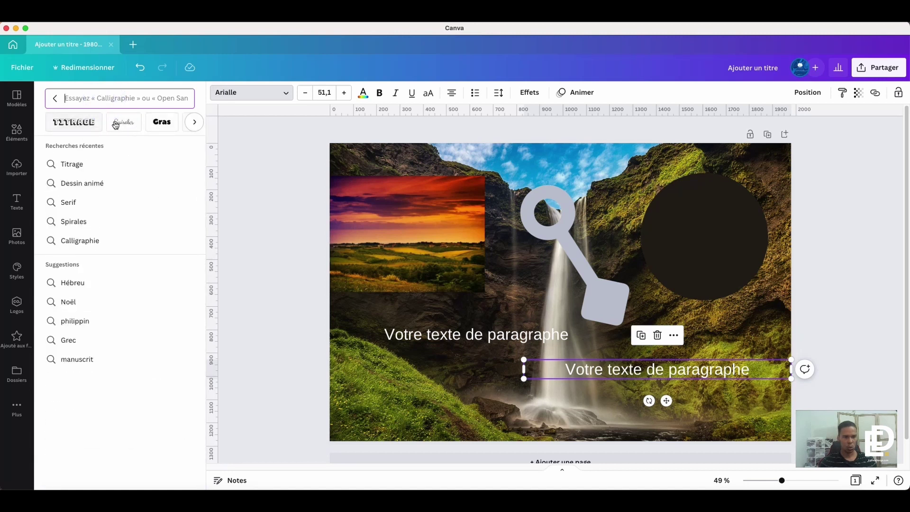
pyautogui.click(90, 124)
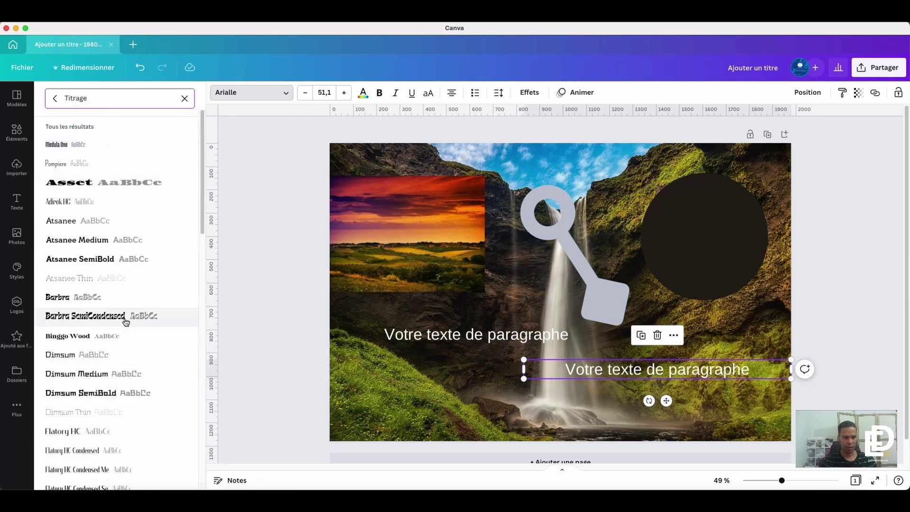
pyautogui.click(125, 318)
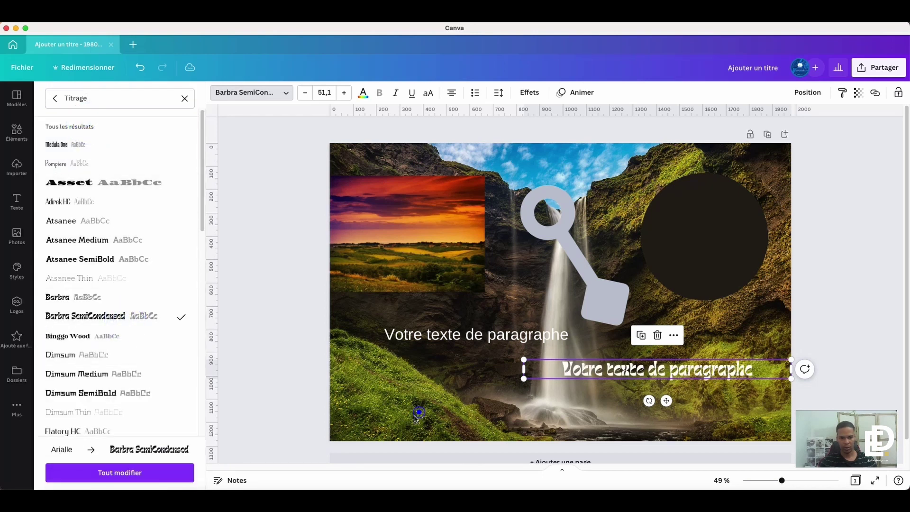
pyautogui.press('Escape')
# Step: Reposition the upper paragraph text and copy the lower text's style onto it
pyautogui.moveTo(418, 334)
pyautogui.mouseDown()
pyautogui.moveTo(405, 319)
pyautogui.moveTo(414, 330)
pyautogui.mouseUp()
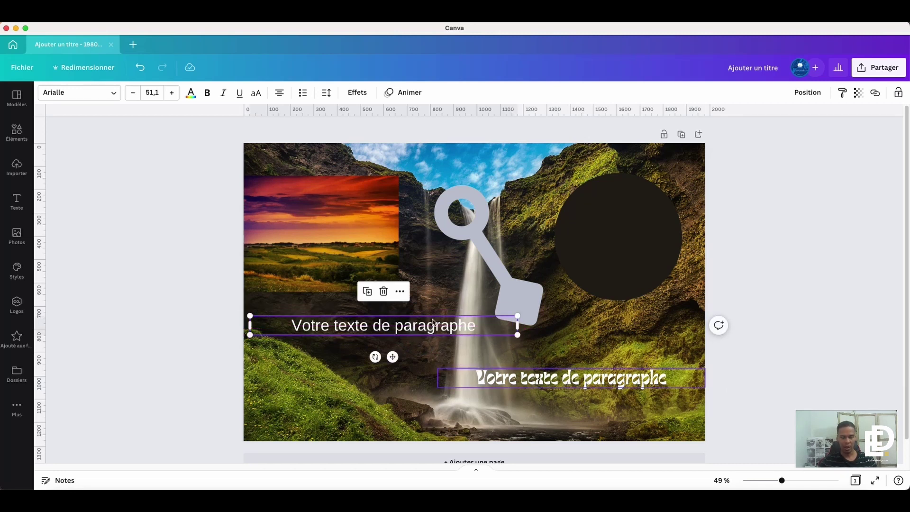
pyautogui.moveTo(400, 325); pyautogui.dragTo(405, 334)
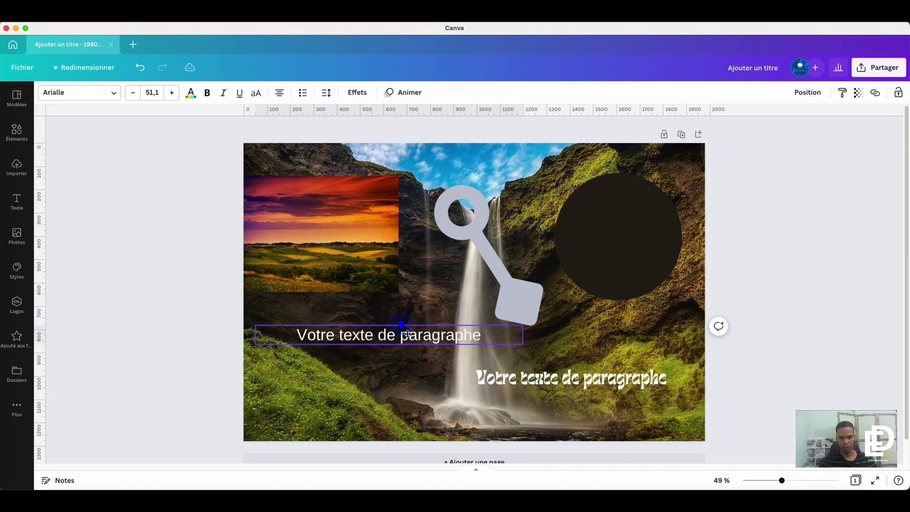
pyautogui.click(544, 377)
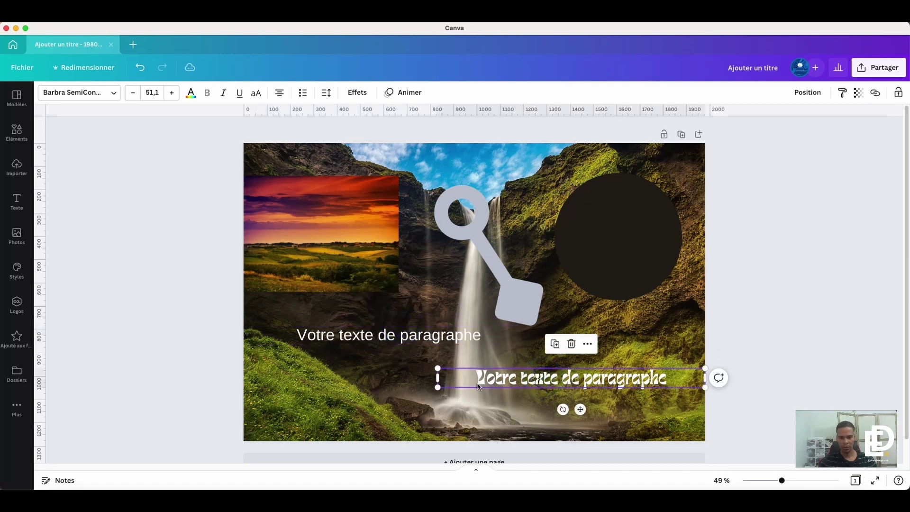
pyautogui.click(839, 94)
pyautogui.click(386, 342)
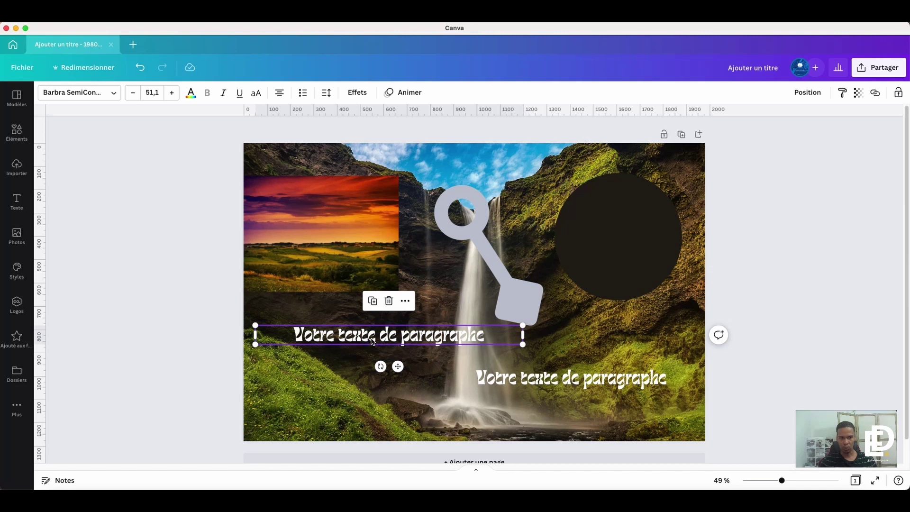
# Step: Reduce the upper paragraph text's font size to 19.1
pyautogui.doubleClick(463, 338)
pyautogui.click(133, 93)
pyautogui.click(132, 93)
pyautogui.click(132, 92)
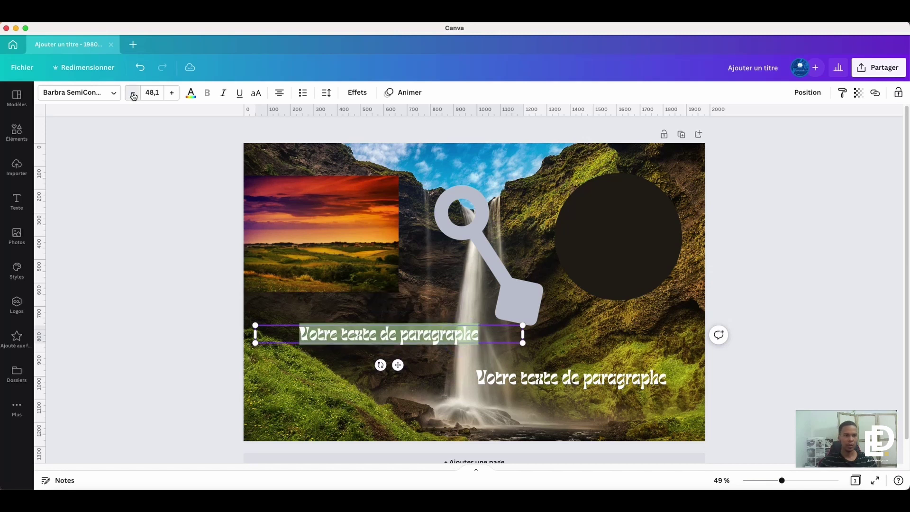
pyautogui.click(133, 93)
pyautogui.click(133, 93)
pyautogui.click(133, 93)
pyautogui.click(132, 93)
pyautogui.click(133, 92)
pyautogui.click(133, 93)
pyautogui.click(132, 93)
pyautogui.click(132, 93)
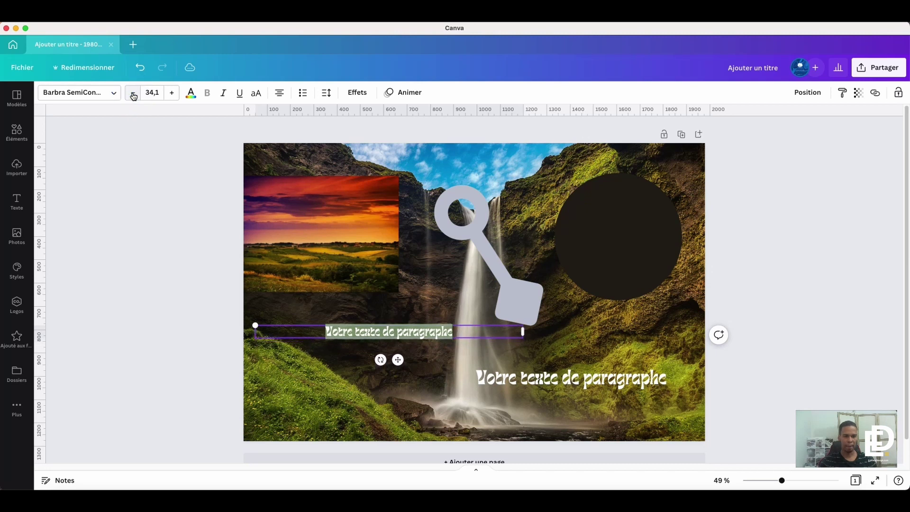
pyautogui.click(132, 93)
pyautogui.click(133, 93)
pyautogui.click(132, 93)
pyautogui.click(133, 93)
pyautogui.click(133, 93)
pyautogui.click(132, 93)
pyautogui.click(132, 93)
pyautogui.click(133, 93)
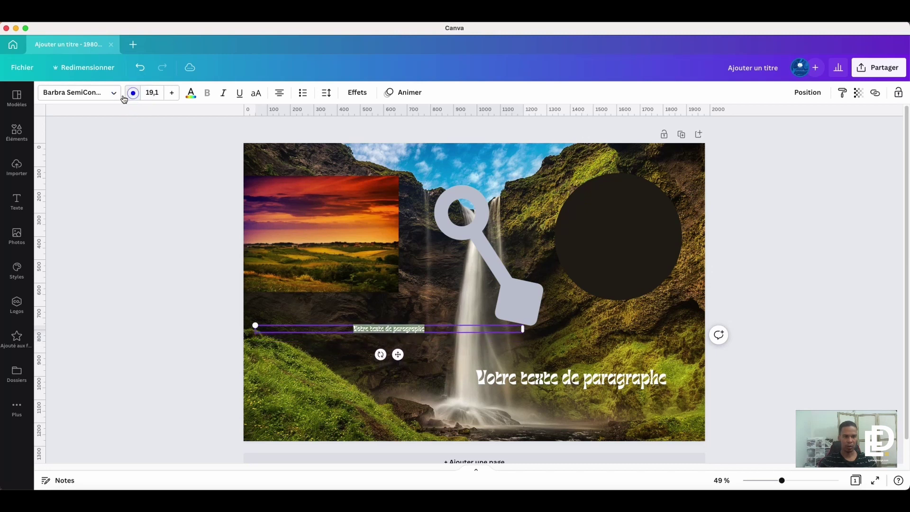
# Step: Try the 29LT Zarid Stencil Thin and Angelica fonts on the upper paragraph text
pyautogui.click(78, 92)
pyautogui.scroll(-10, 85, 262)
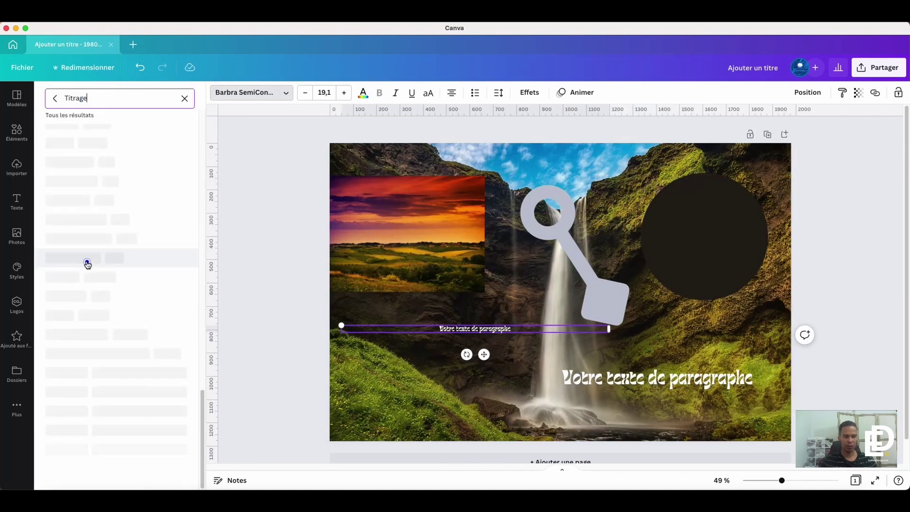
pyautogui.click(87, 262)
pyautogui.click(90, 277)
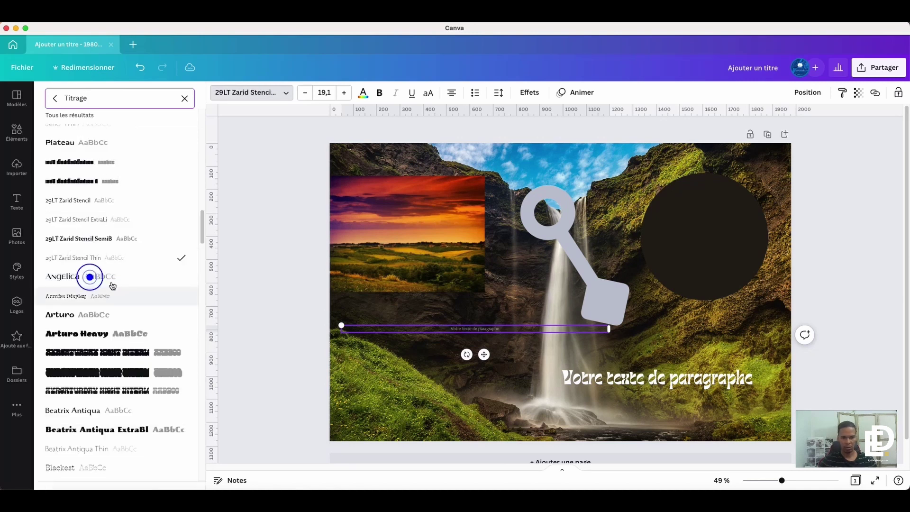
# Step: Set the upper paragraph text's colour to red from the default colours
pyautogui.click(269, 299)
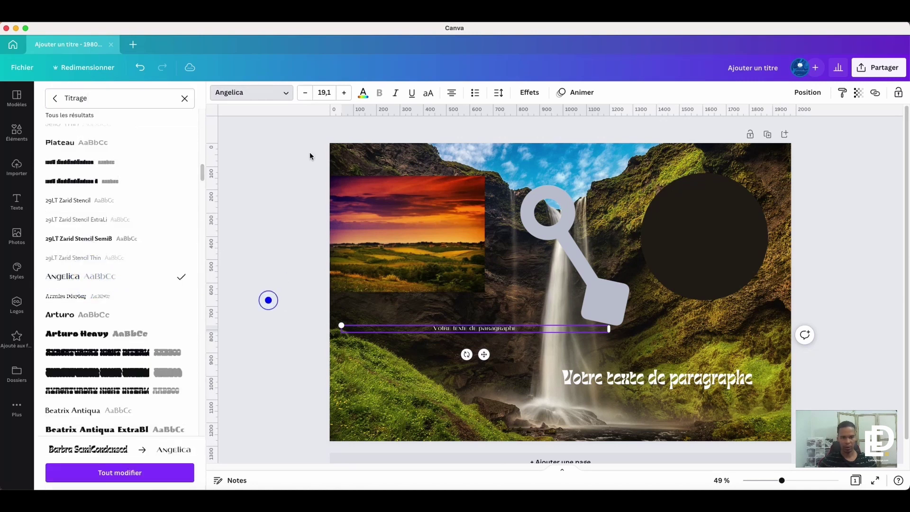
pyautogui.click(190, 92)
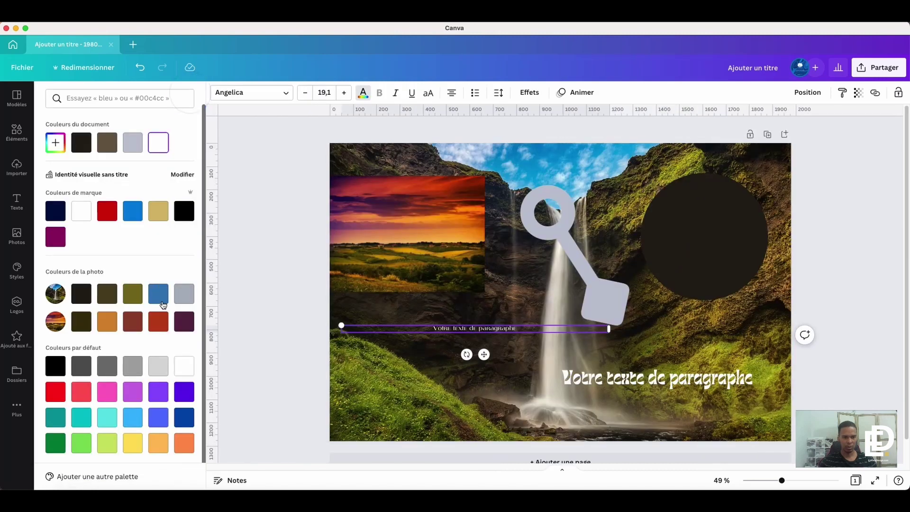
pyautogui.click(55, 397)
pyautogui.click(265, 303)
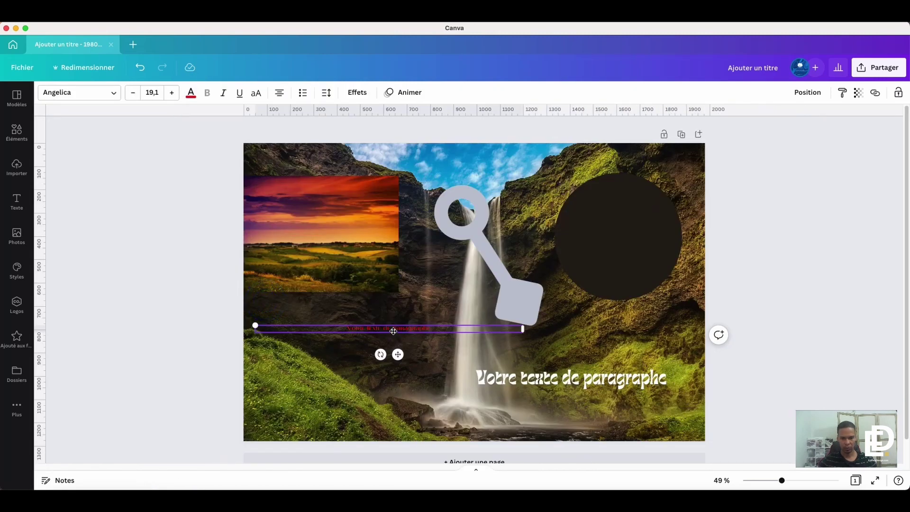
# Step: Move the red paragraph text slightly up and narrow its text box to about the width of the sunset image
pyautogui.moveTo(393, 331); pyautogui.dragTo(389, 321)
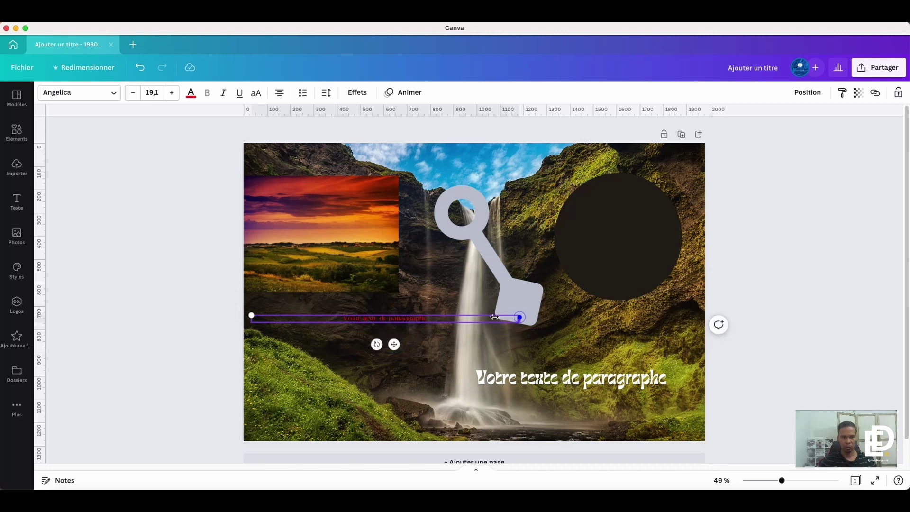
pyautogui.moveTo(494, 317); pyautogui.dragTo(392, 316)
pyautogui.click(216, 303)
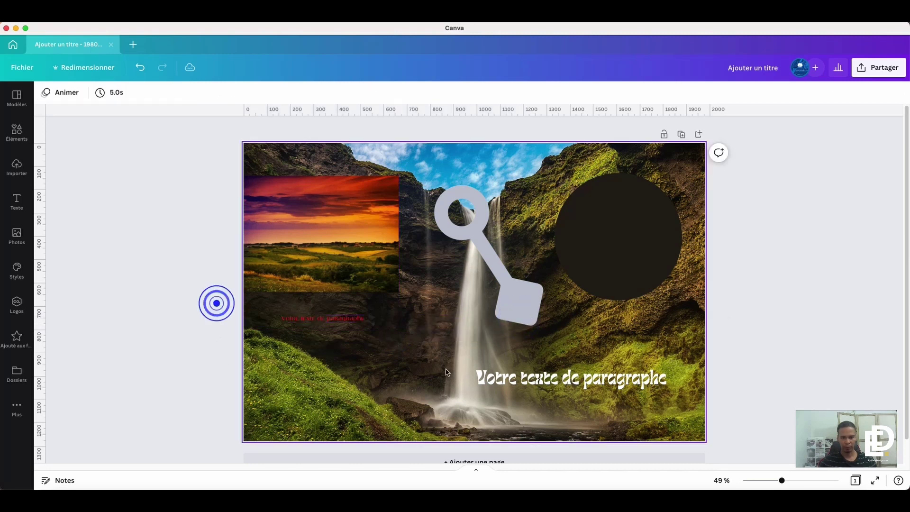
# Step: Copy the red text's style onto the lower white paragraph text and place that text just below the red one
pyautogui.click(454, 377)
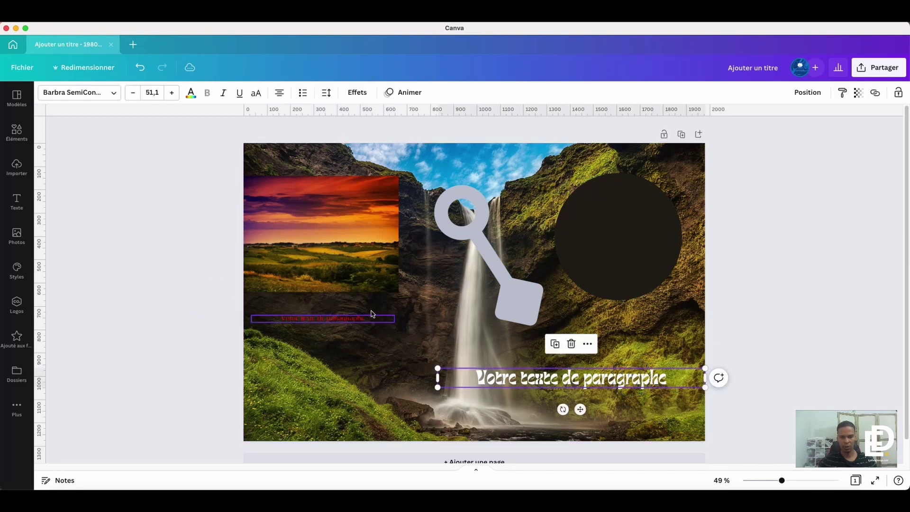
pyautogui.click(355, 317)
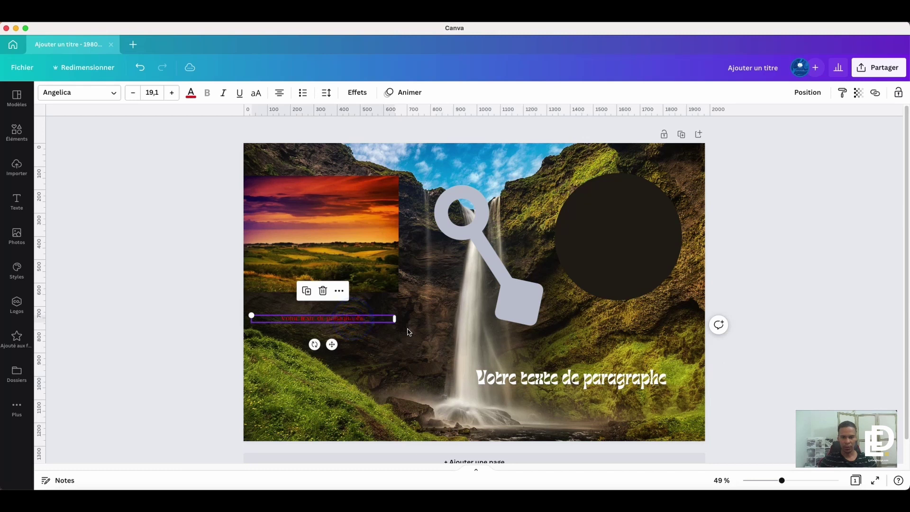
pyautogui.click(843, 93)
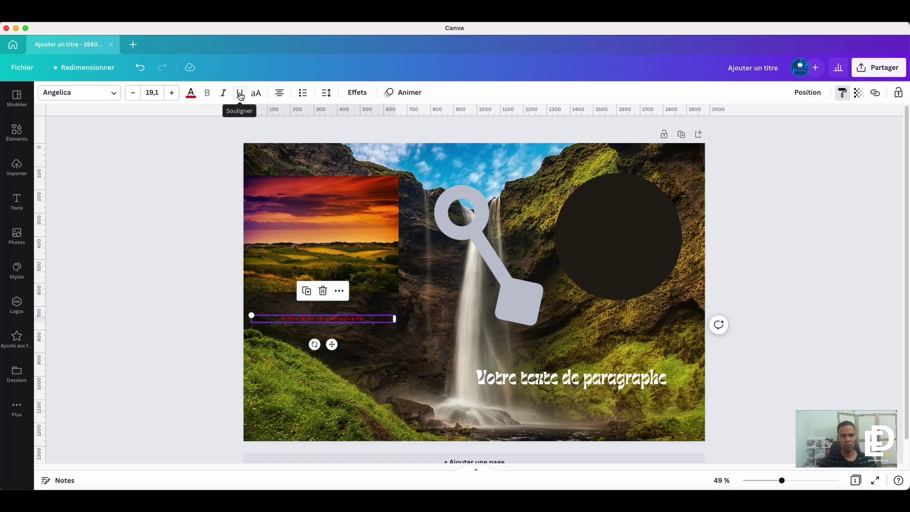
pyautogui.click(222, 93)
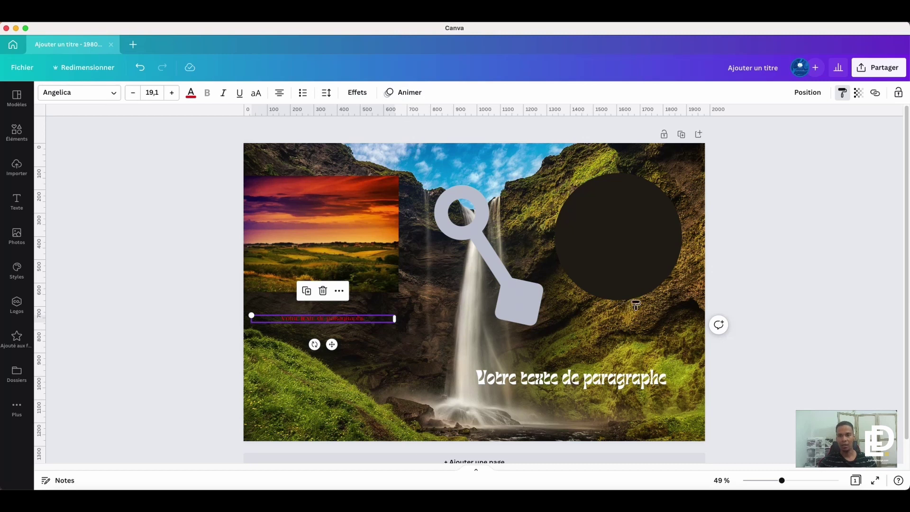
pyautogui.click(585, 379)
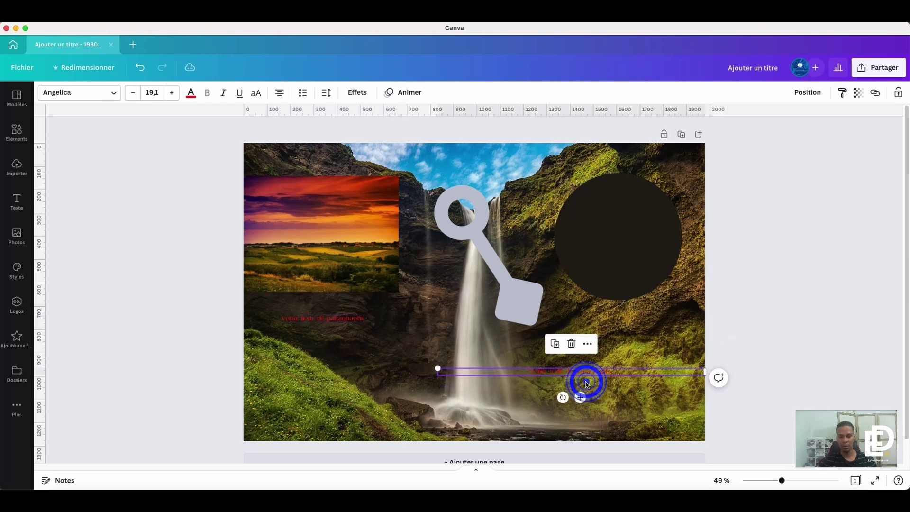
pyautogui.press('Escape')
# Step: Move the grey ring-and-square line shape up towards the sunset image and nudge the dark circle slightly up
pyautogui.click(637, 238)
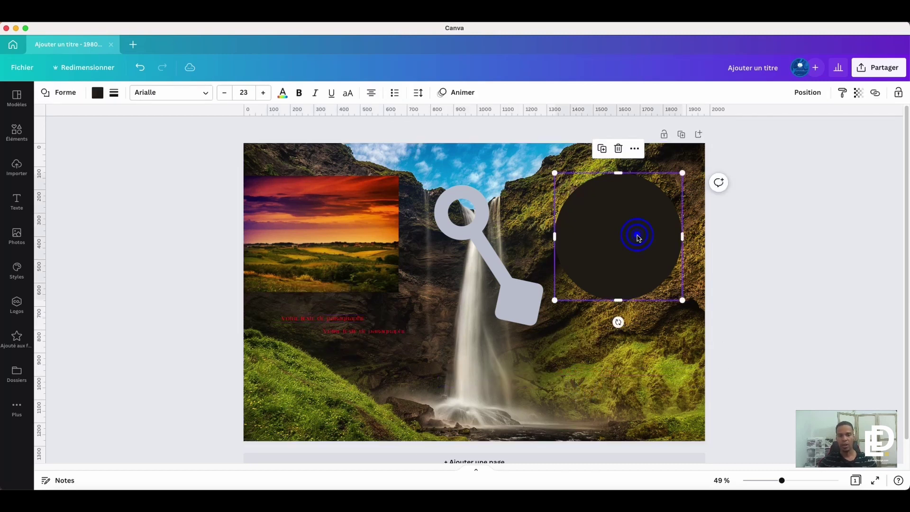
pyautogui.click(532, 308)
pyautogui.moveTo(532, 308); pyautogui.dragTo(498, 282)
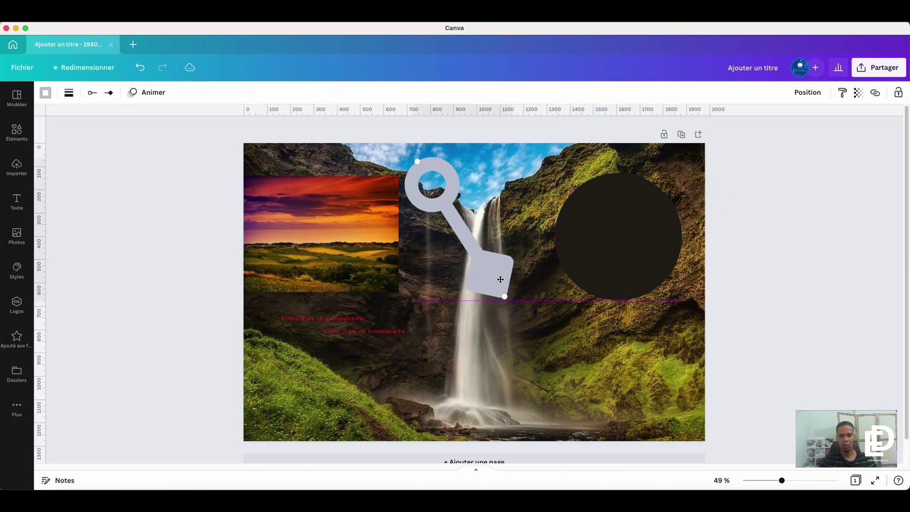
pyautogui.moveTo(631, 269); pyautogui.dragTo(633, 262)
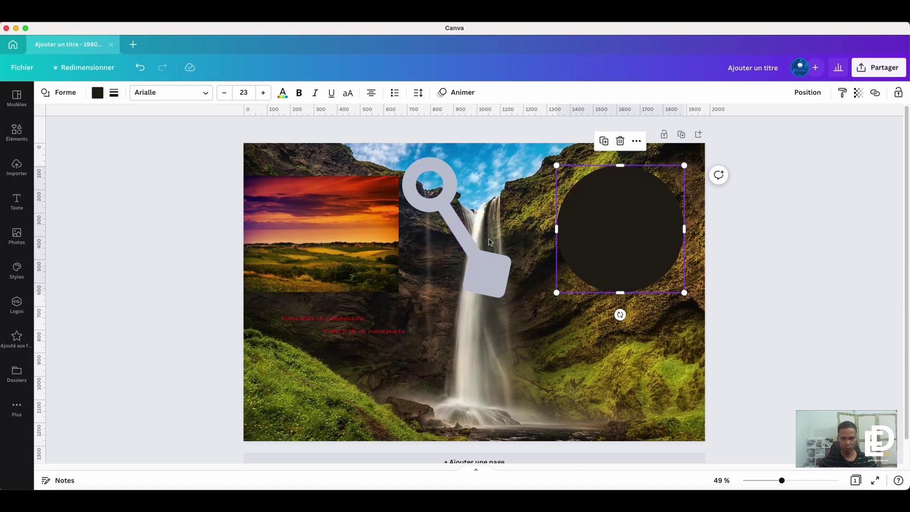
# Step: Try to copy the dark circle's style onto the grey line shape, and shift the line slightly down towards the waterfall
pyautogui.click(840, 93)
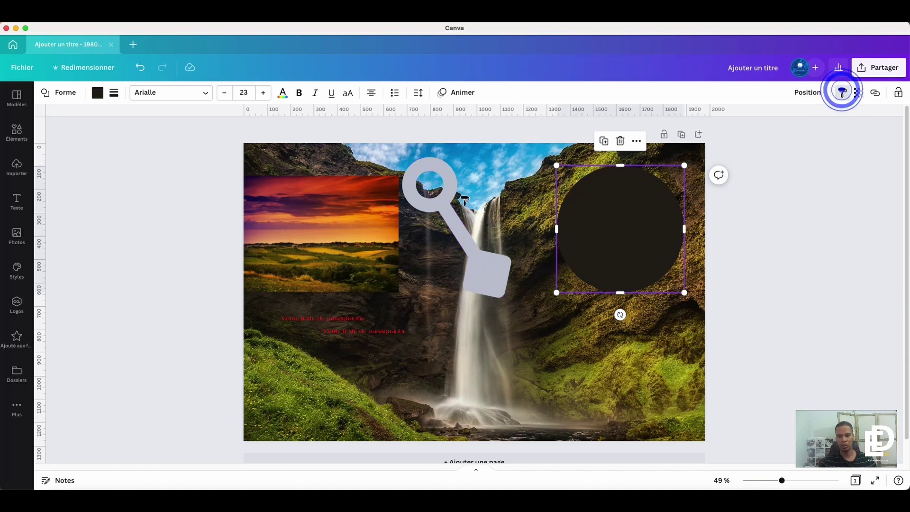
pyautogui.click(465, 200)
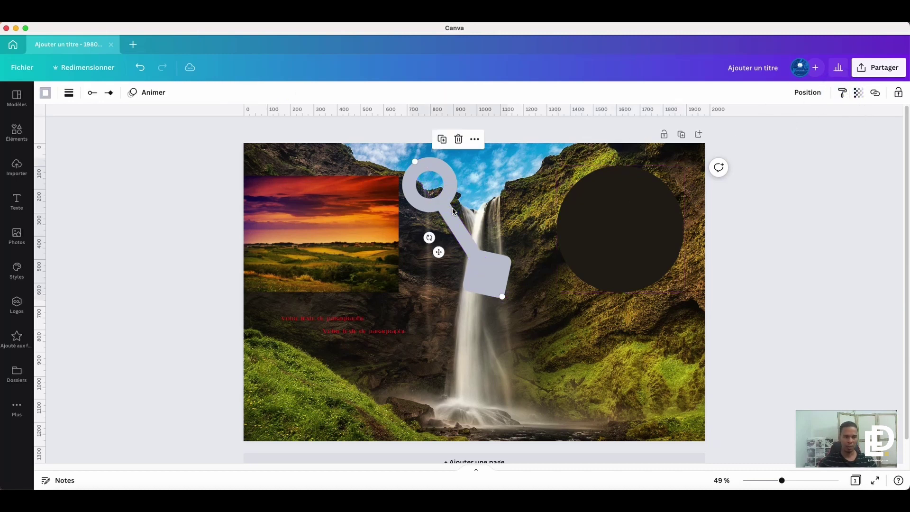
pyautogui.moveTo(451, 221); pyautogui.dragTo(467, 236)
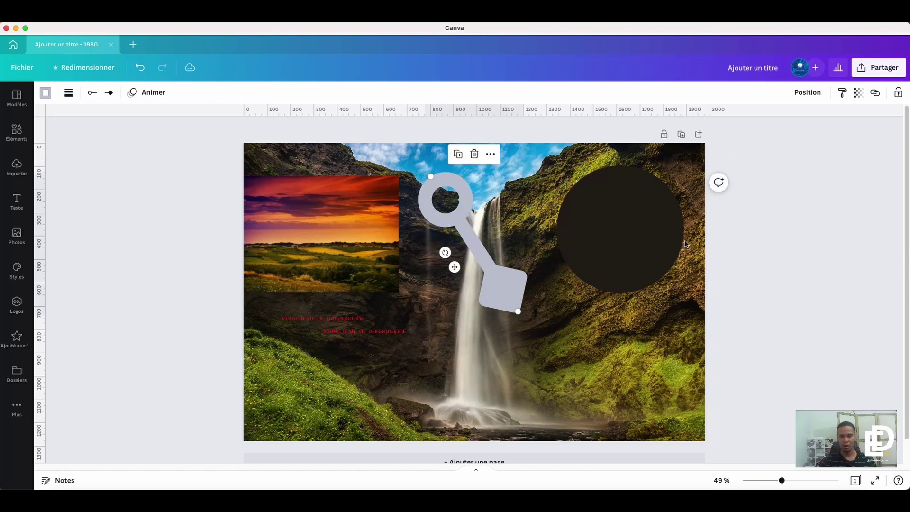
# Step: Duplicate the dark circle below the original and shrink the copy to less than half its size
pyautogui.click(646, 220)
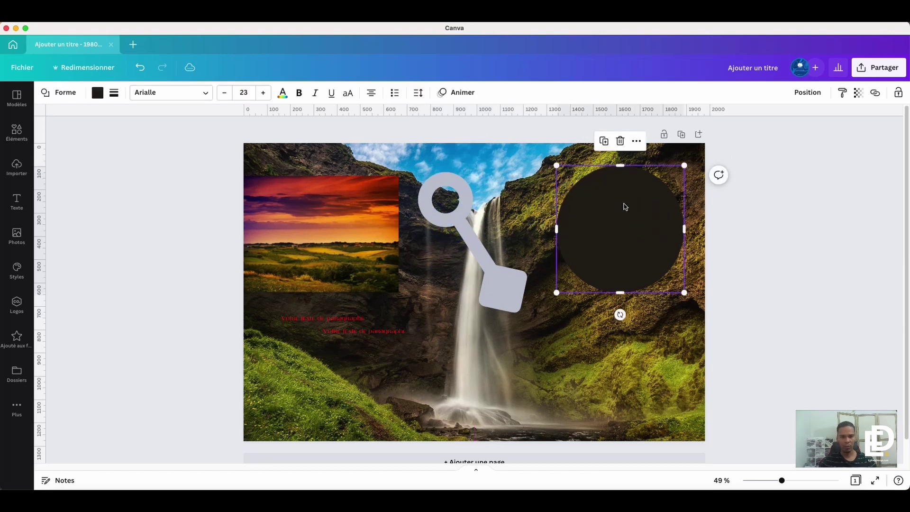
pyautogui.moveTo(624, 207); pyautogui.dragTo(626, 353)
pyautogui.moveTo(688, 288); pyautogui.dragTo(610, 365)
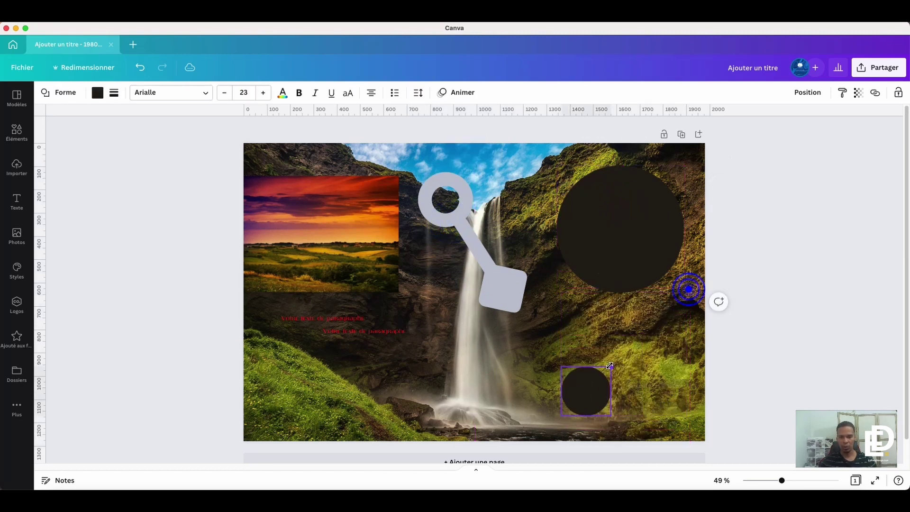
# Step: Change the small circle into a banner shape with a notched lower edge and fill it with the document's red
pyautogui.click(68, 92)
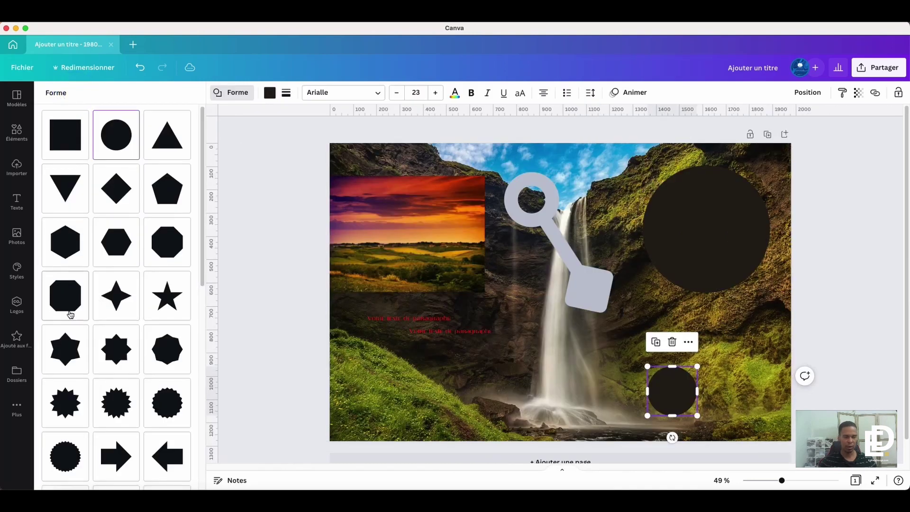
pyautogui.scroll(-10, 70, 314)
pyautogui.click(66, 350)
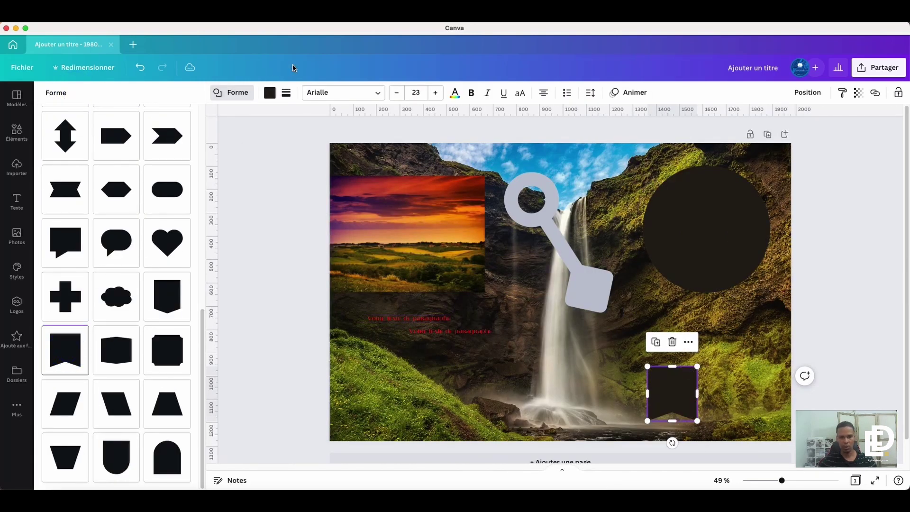
pyautogui.click(270, 94)
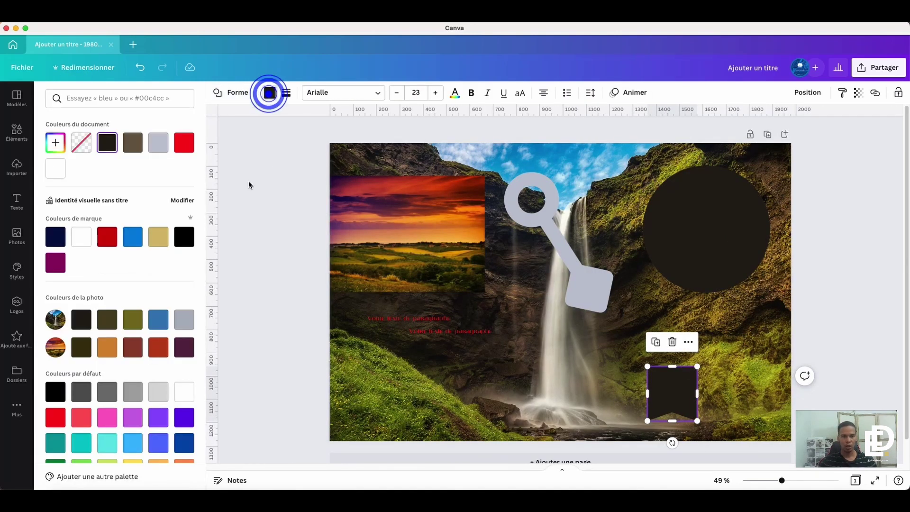
pyautogui.click(186, 144)
# Step: Add a thick dotted border to the banner shape and change its fill to the gold brand colour
pyautogui.click(286, 92)
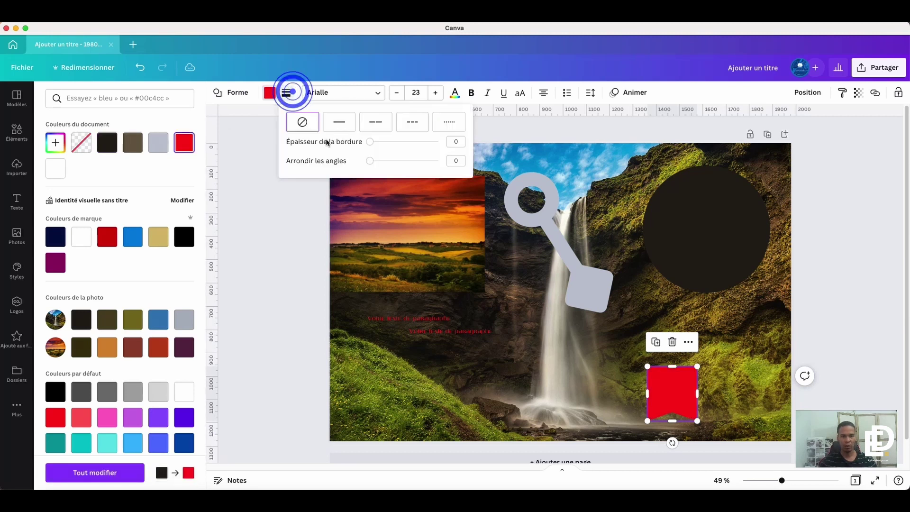
pyautogui.click(450, 125)
pyautogui.moveTo(370, 142); pyautogui.dragTo(389, 160)
pyautogui.click(158, 242)
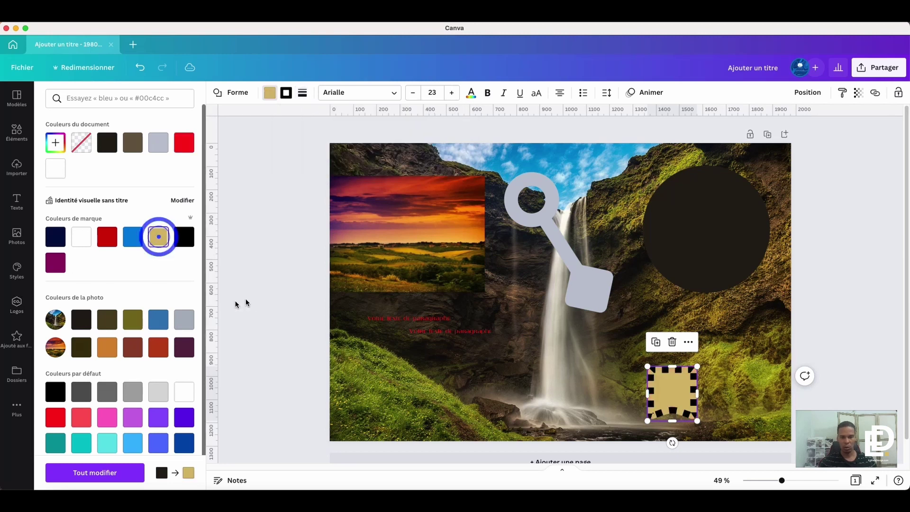
pyautogui.click(210, 279)
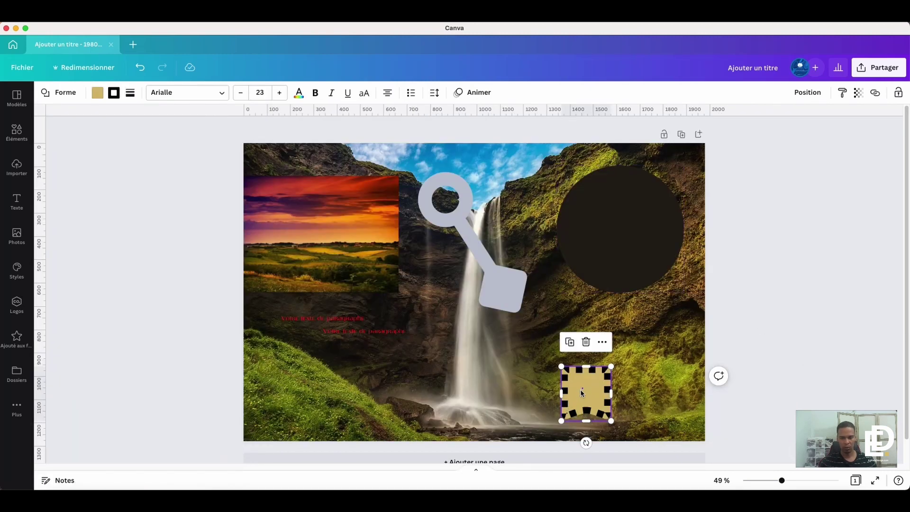
# Step: Move the gold banner to the foot of the waterfall and copy its style onto the large dark circle
pyautogui.moveTo(582, 392); pyautogui.dragTo(457, 385)
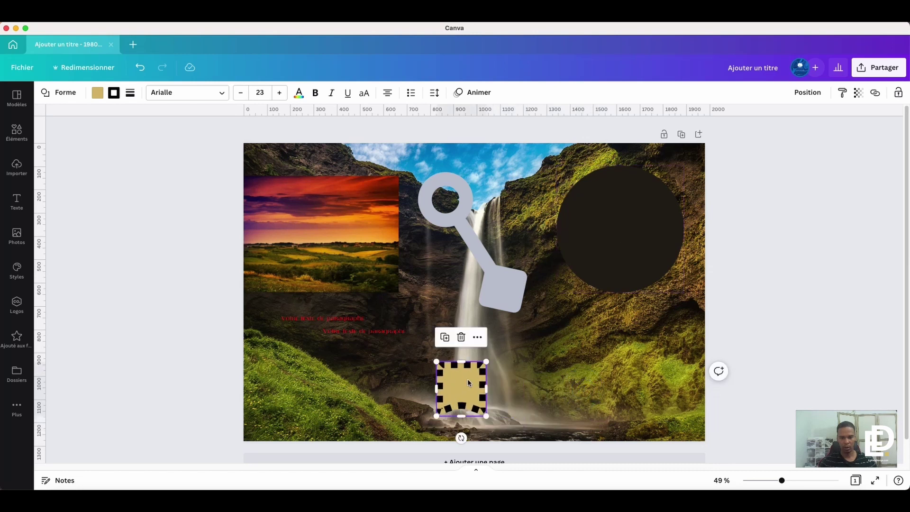
pyautogui.click(846, 91)
pyautogui.click(618, 227)
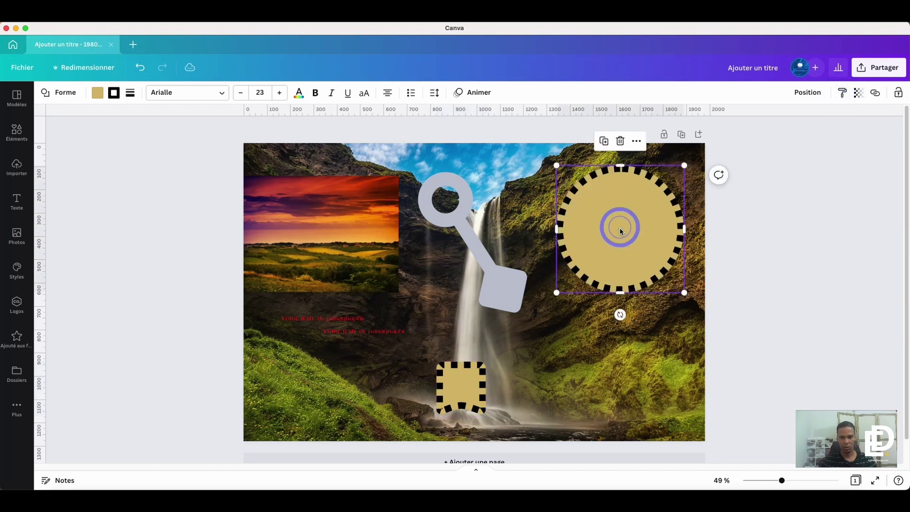